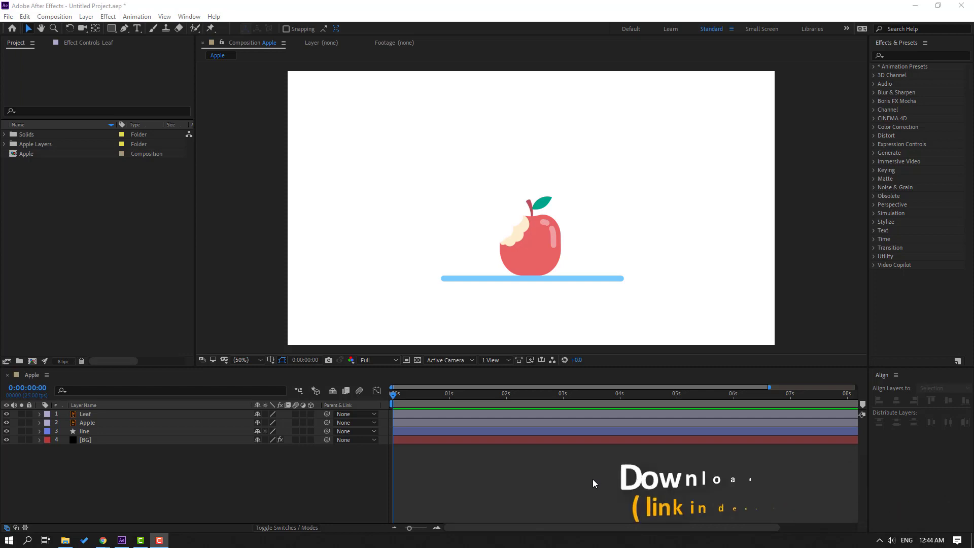
# - Lock the line and BG layers, and parent the Leaf layer to the Apple layer
pyautogui.click(87, 441)
pyautogui.keyDown('shift'); pyautogui.click(85, 433); pyautogui.keyUp('shift')
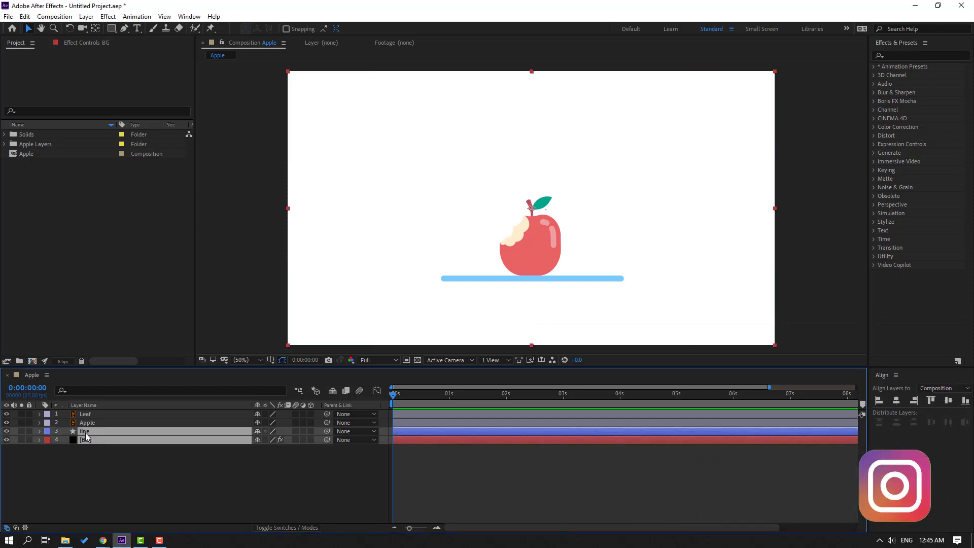
pyautogui.click(30, 434)
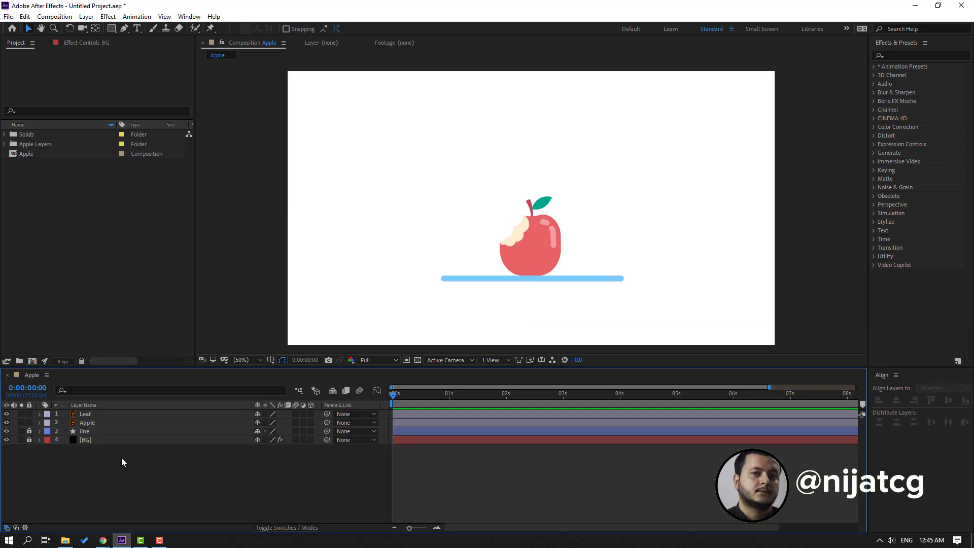
pyautogui.click(92, 414)
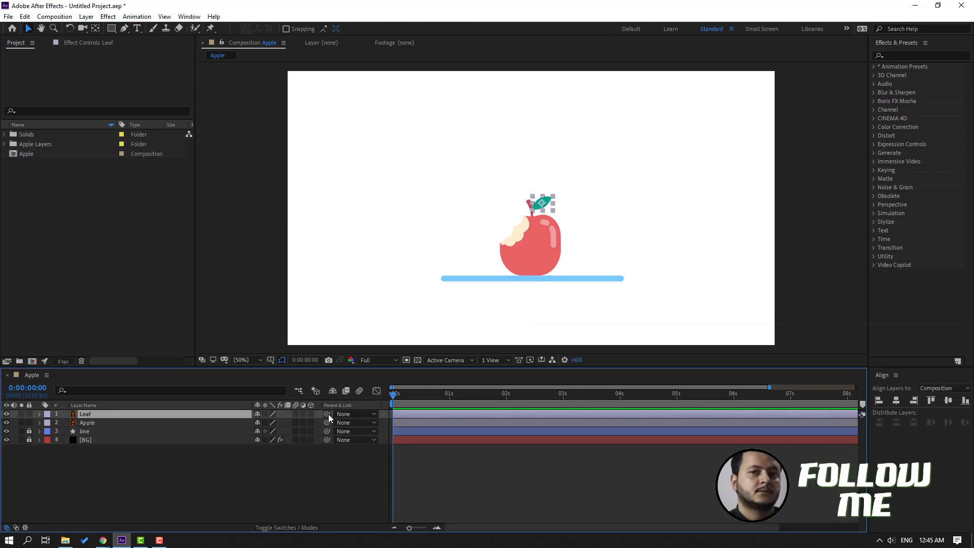
pyautogui.moveTo(257, 419); pyautogui.dragTo(95, 424)
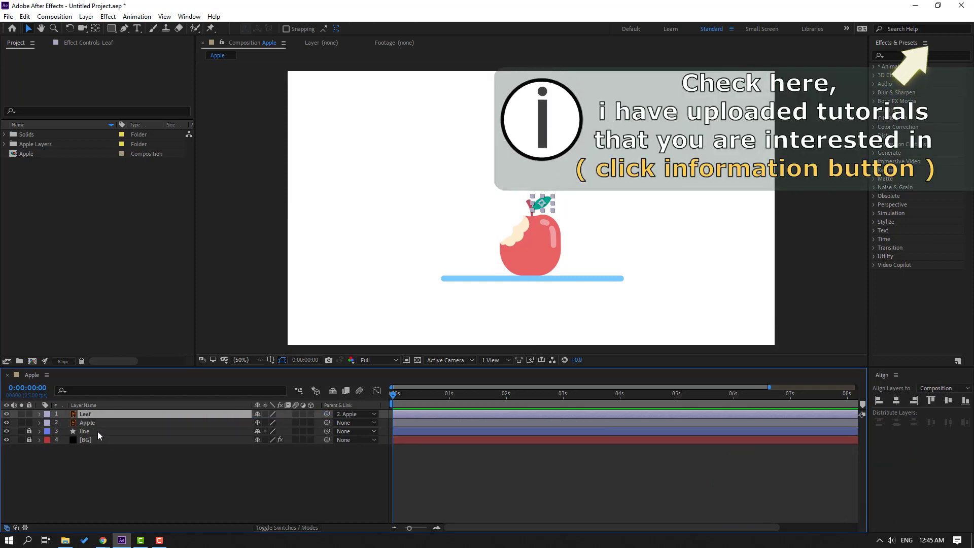
# - Move the Apple layer's anchor point to the bottom centre of the apple, where it meets the blue line
pyautogui.click(90, 422)
pyautogui.scroll(4, 584, 287)
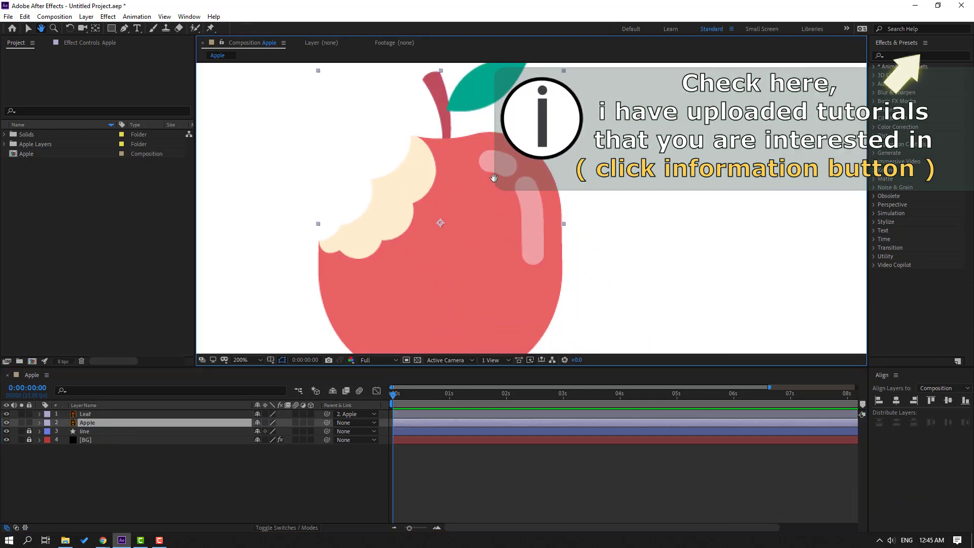
pyautogui.click(96, 30)
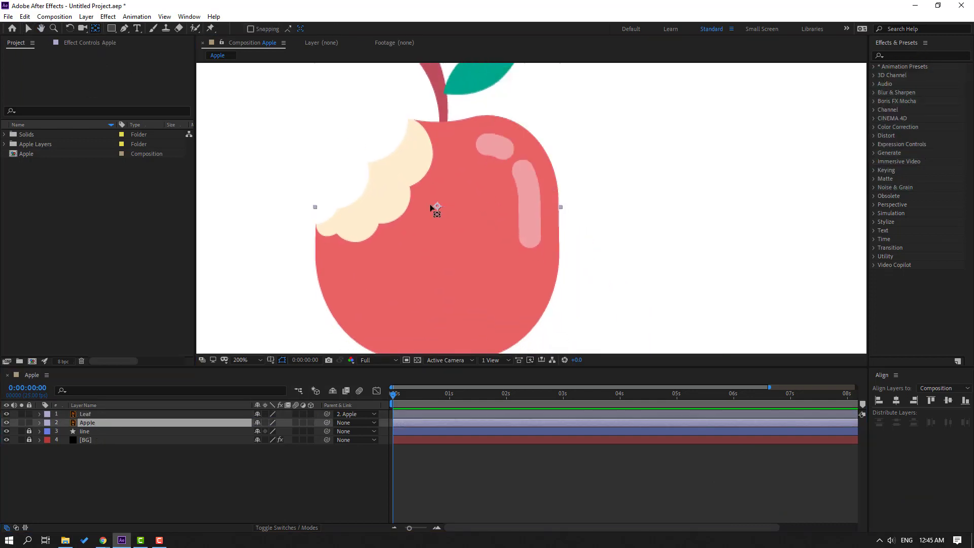
pyautogui.moveTo(400, 240); pyautogui.dragTo(443, 311)
pyautogui.press('y')
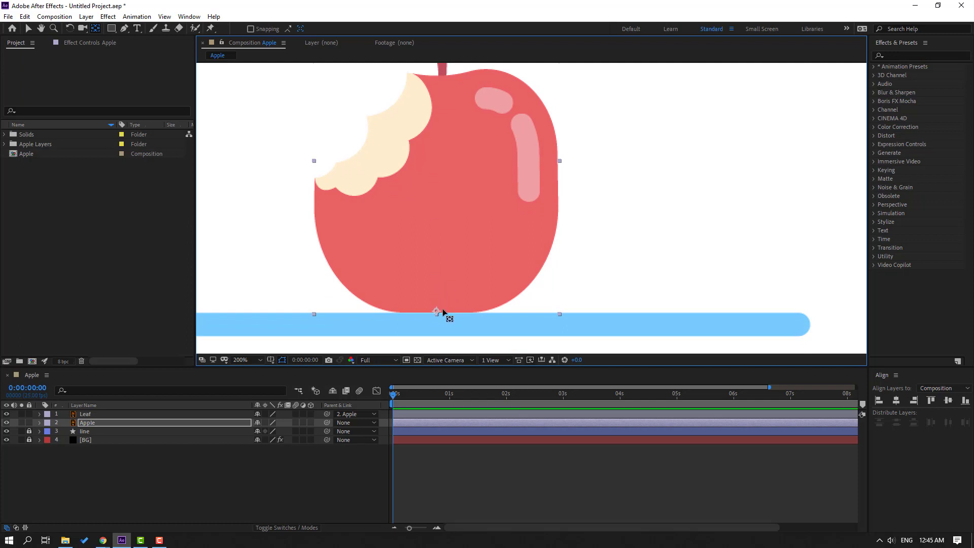
pyautogui.click(28, 29)
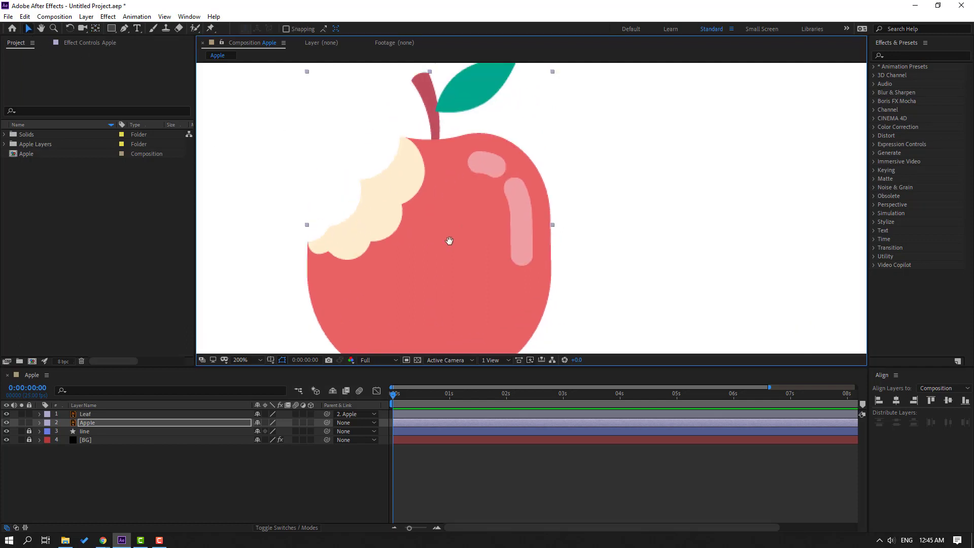
# - Move the Leaf layer's anchor point to the base of the leaf, where it joins the stem
pyautogui.click(91, 415)
pyautogui.scroll(1, 378, 175)
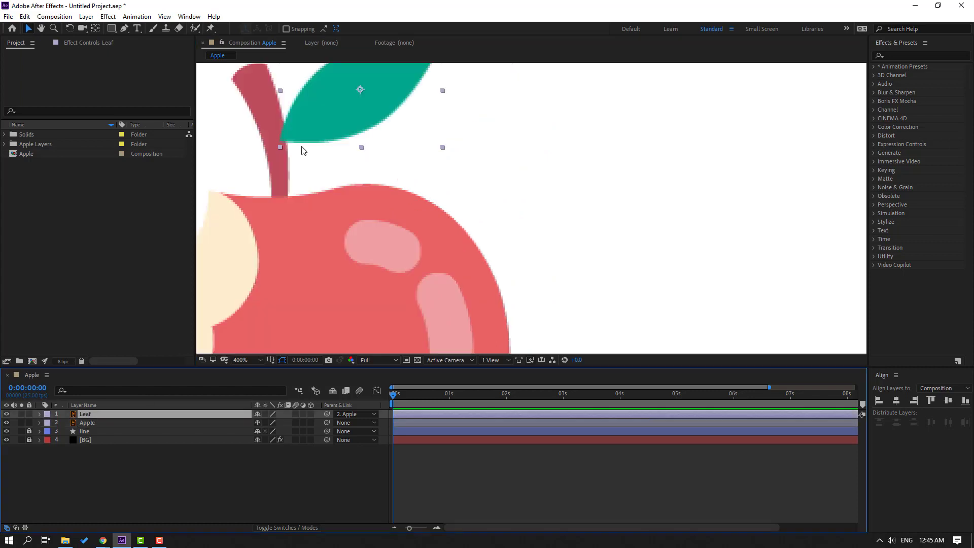
pyautogui.moveTo(300, 149); pyautogui.dragTo(365, 204)
pyautogui.click(94, 29)
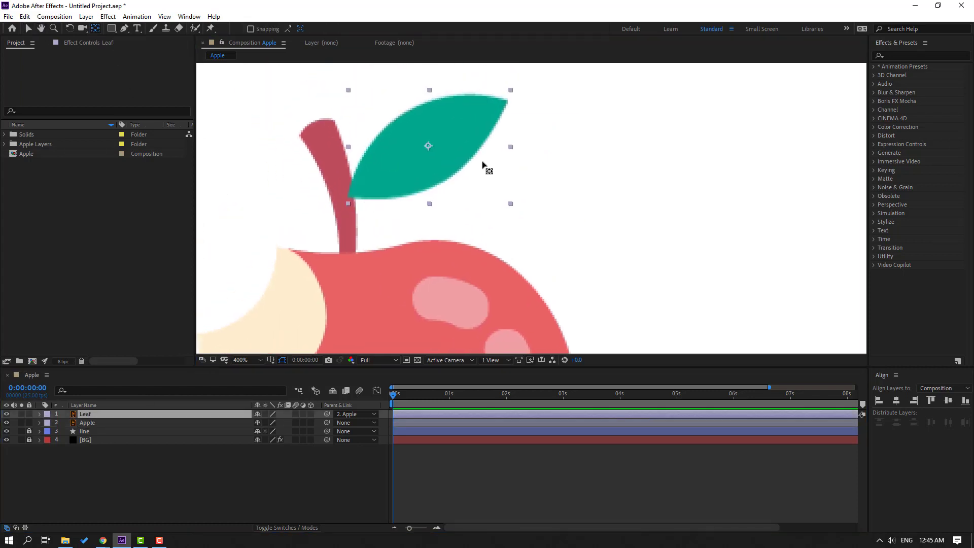
pyautogui.moveTo(428, 146); pyautogui.dragTo(350, 196)
pyautogui.click(30, 30)
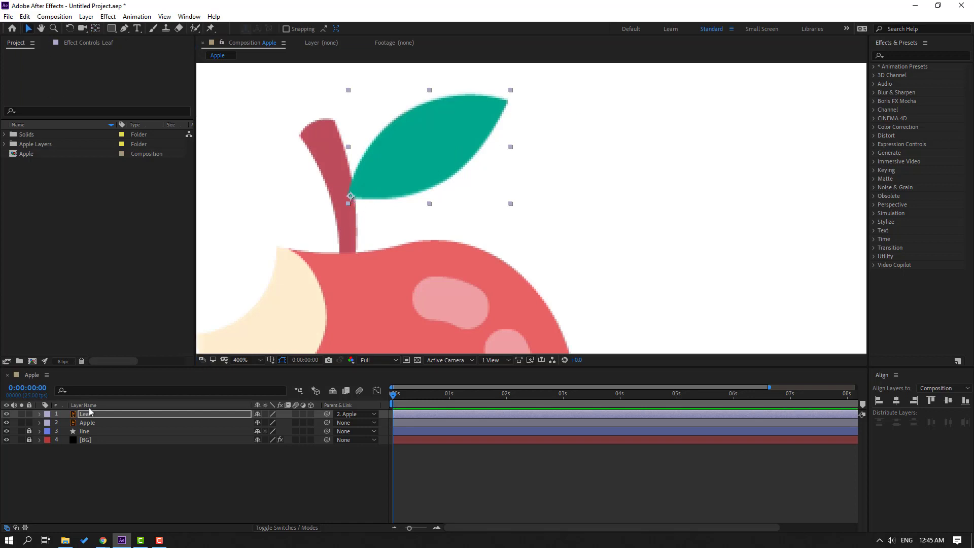
# - Duplicate the Leaf layer, then rotate and place the copy on the opposite side of the stem, slightly lower
pyautogui.click(96, 415)
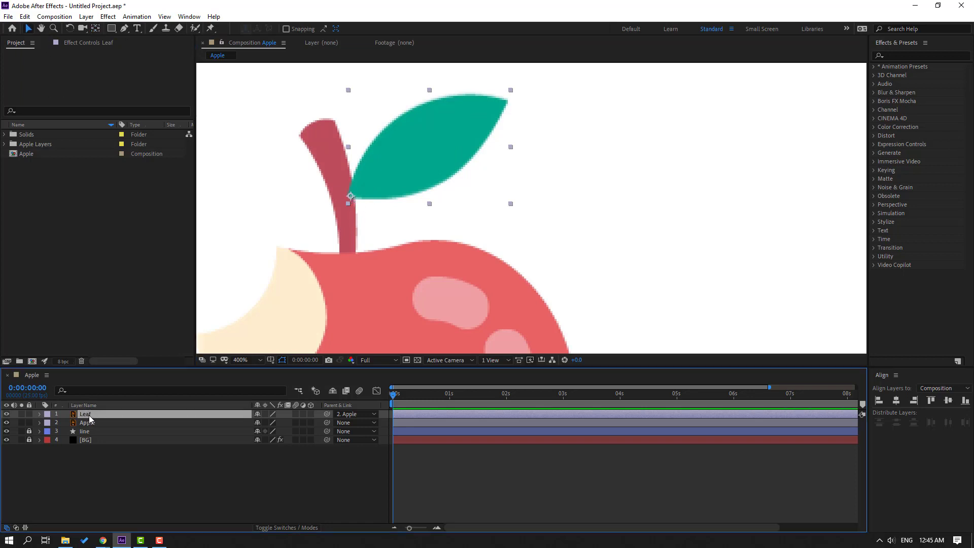
pyautogui.hotkey('ctrl', 'd')
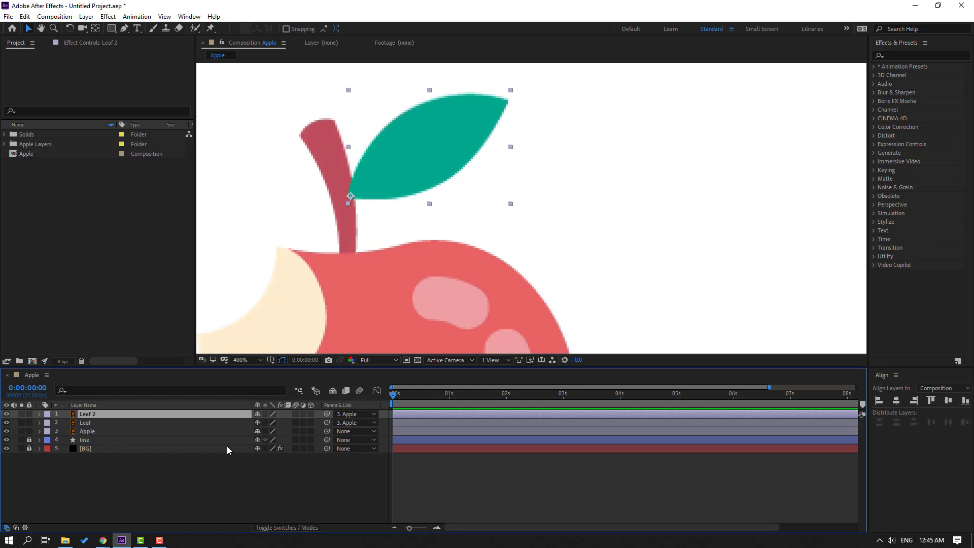
pyautogui.press('r')
pyautogui.moveTo(268, 423); pyautogui.dragTo(216, 438)
pyautogui.moveTo(316, 207); pyautogui.dragTo(304, 236)
pyautogui.click(40, 414)
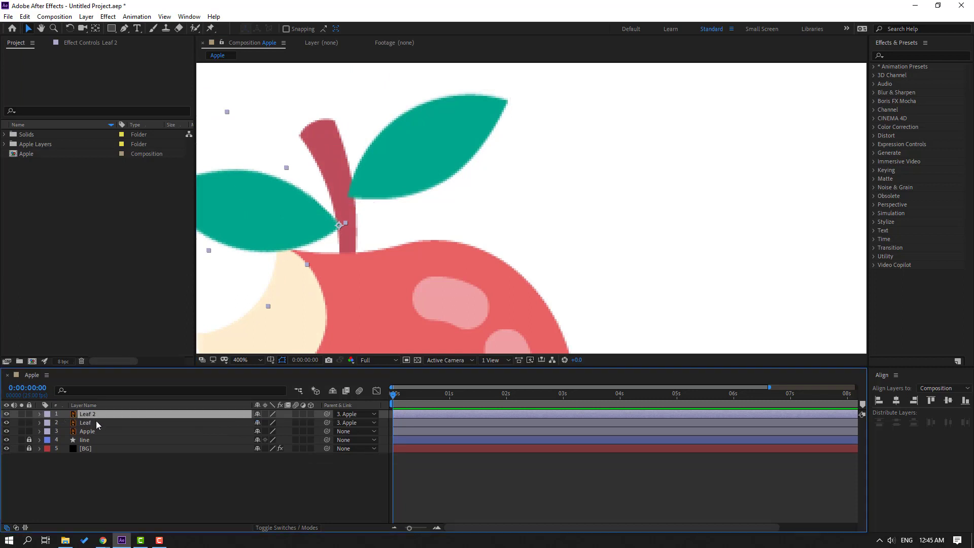
# - Place both leaf layers below the Apple layer in the layer order
pyautogui.keyDown('shift'); pyautogui.click(96, 423); pyautogui.keyUp('shift')
pyautogui.moveTo(90, 425); pyautogui.dragTo(129, 435)
pyautogui.click(162, 465)
pyautogui.scroll(-3, 427, 293)
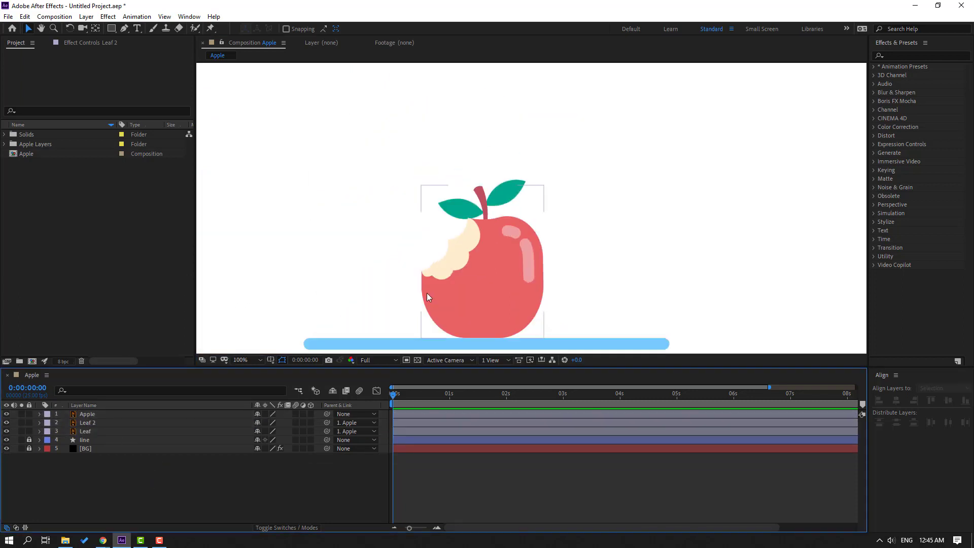
pyautogui.scroll(2, 406, 305)
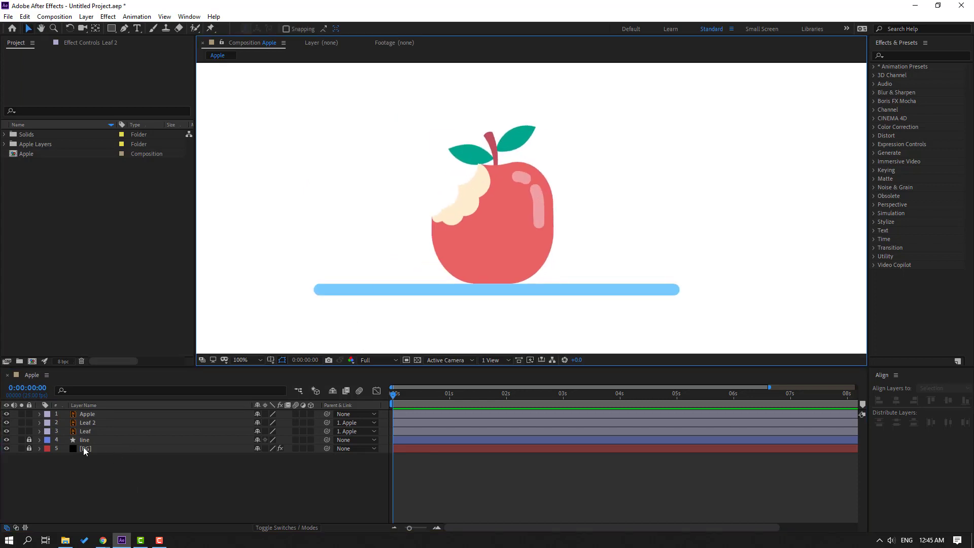
# - Scale the Apple layer to 80%
pyautogui.click(95, 416)
pyautogui.moveTo(387, 270); pyautogui.dragTo(368, 285)
pyautogui.press('p')
pyautogui.scroll(-1, 428, 245)
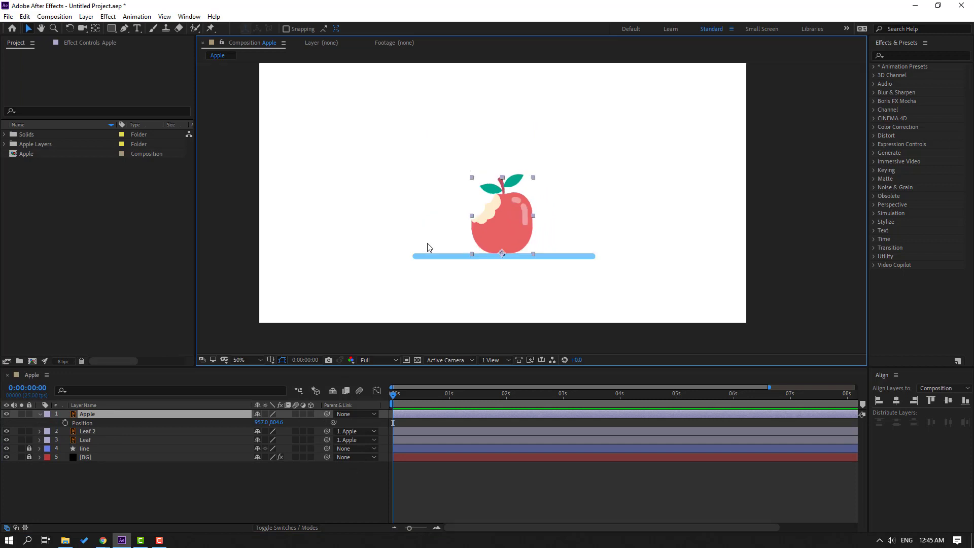
pyautogui.moveTo(388, 247); pyautogui.dragTo(388, 227)
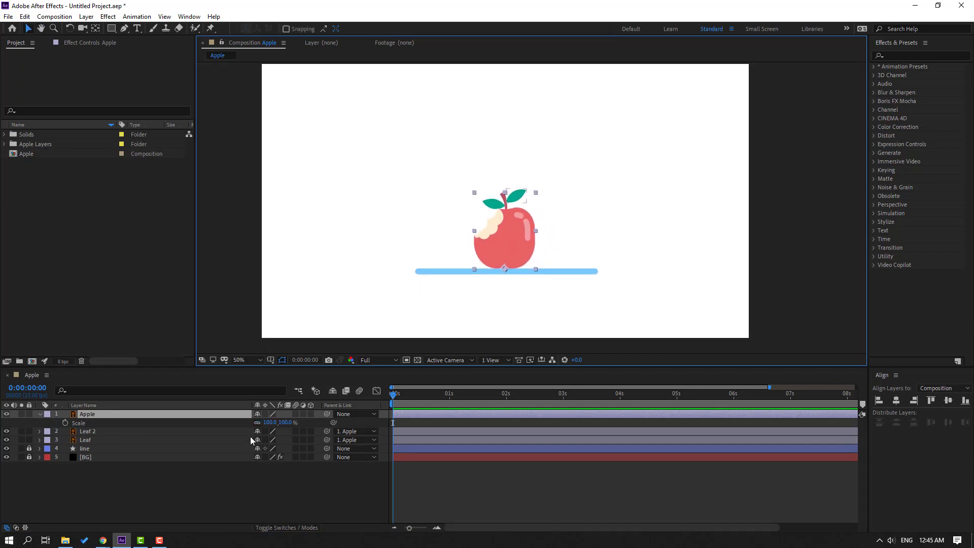
pyautogui.click(269, 422)
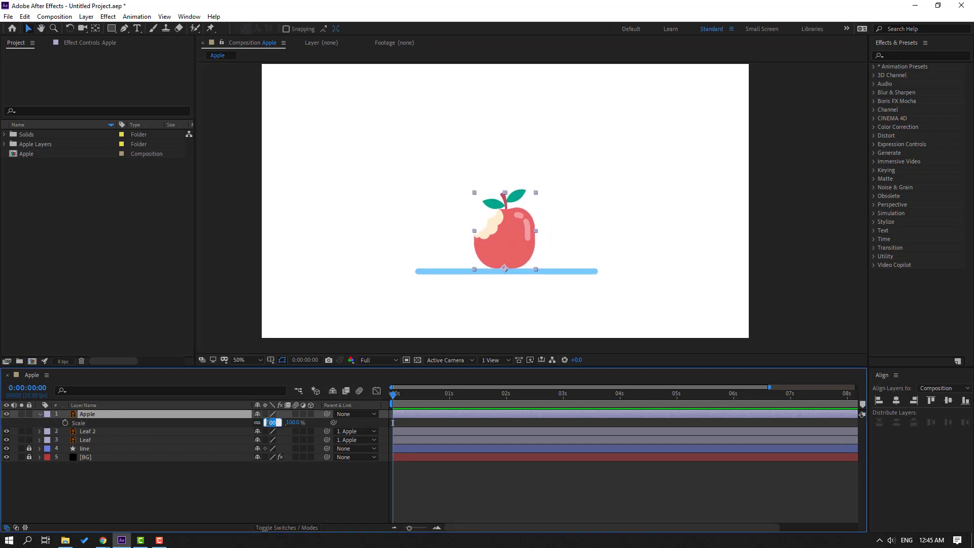
pyautogui.write('80')
pyautogui.press('Return')
pyautogui.scroll(4, 523, 254)
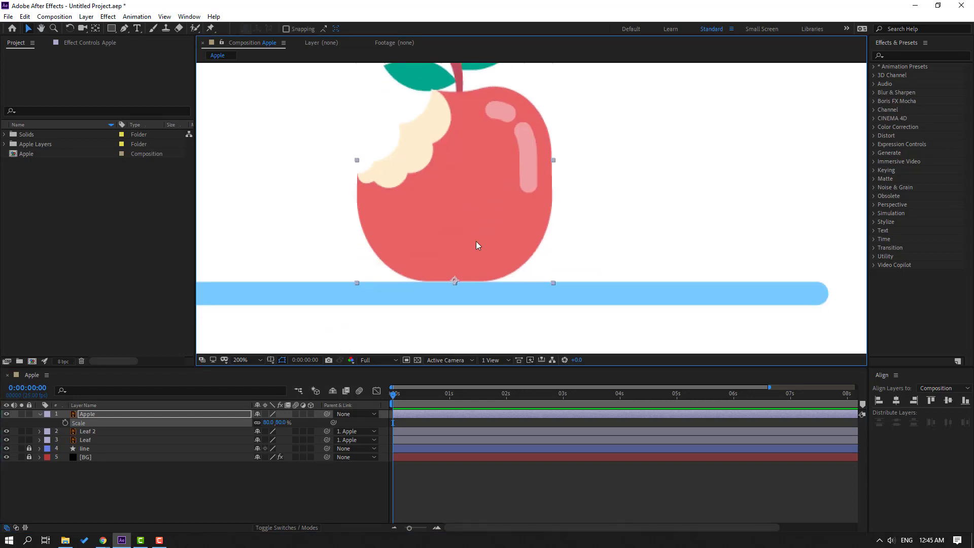
pyautogui.scroll(-6, 443, 283)
pyautogui.scroll(2, 455, 269)
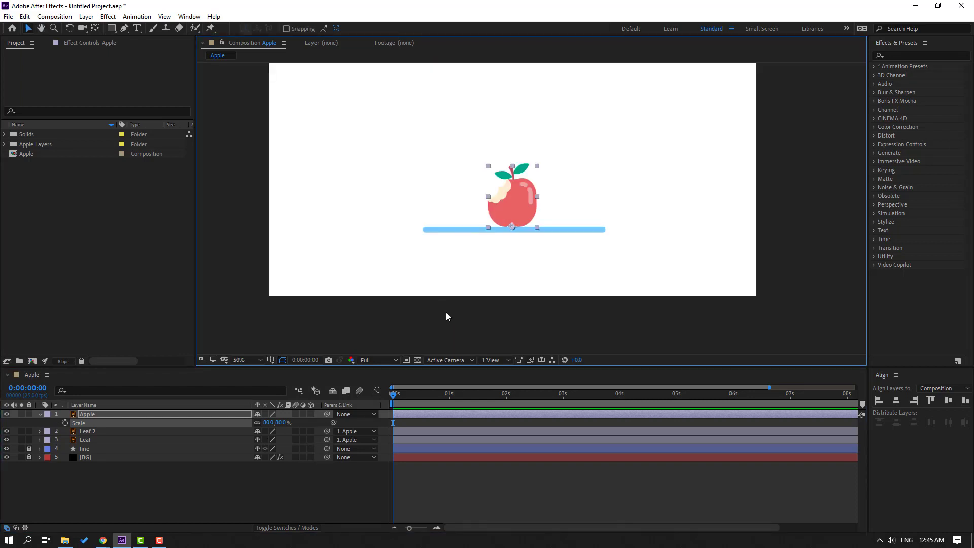
# - Keyframe the Apple layer's Position at 0:00:00:00, and raise it to Y 325.6 at 0:00:00:10
pyautogui.press('p')
pyautogui.click(65, 422)
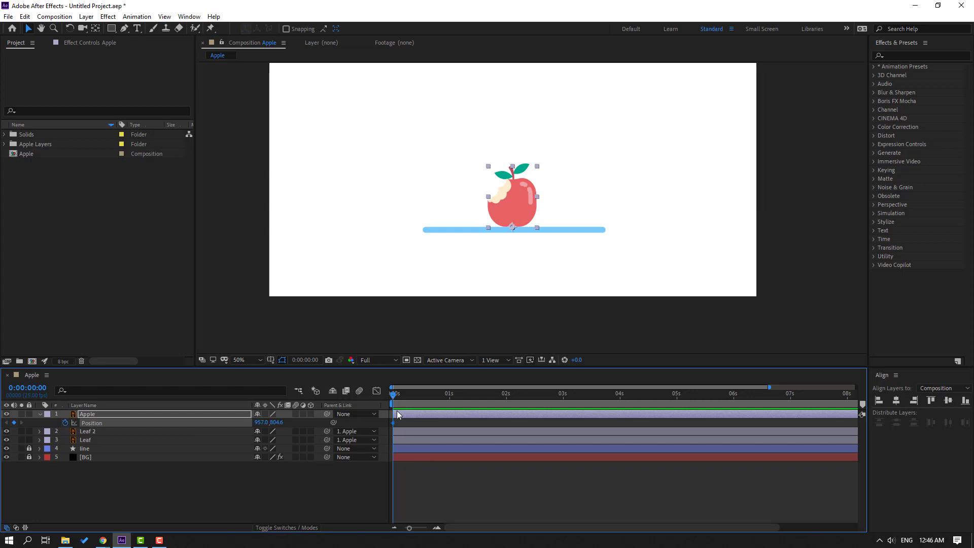
pyautogui.click(415, 394)
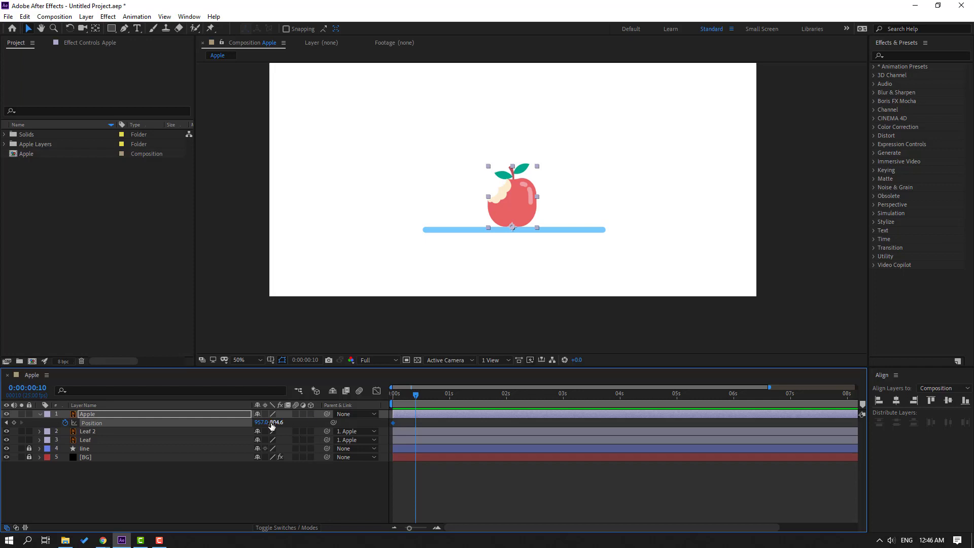
pyautogui.moveTo(274, 426); pyautogui.dragTo(222, 425)
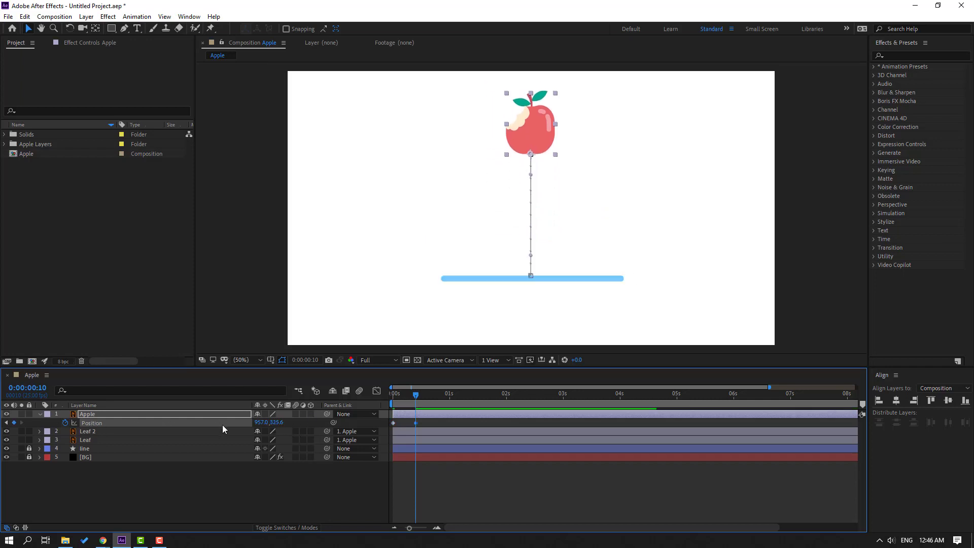
# - Copy the first Apple Position keyframe to 0:00:00:20 so the apple drops back onto the line
pyautogui.hotkey('shift', 'pagedown')
pyautogui.moveTo(404, 423); pyautogui.dragTo(381, 429)
pyautogui.hotkey('ctrl', 'v')
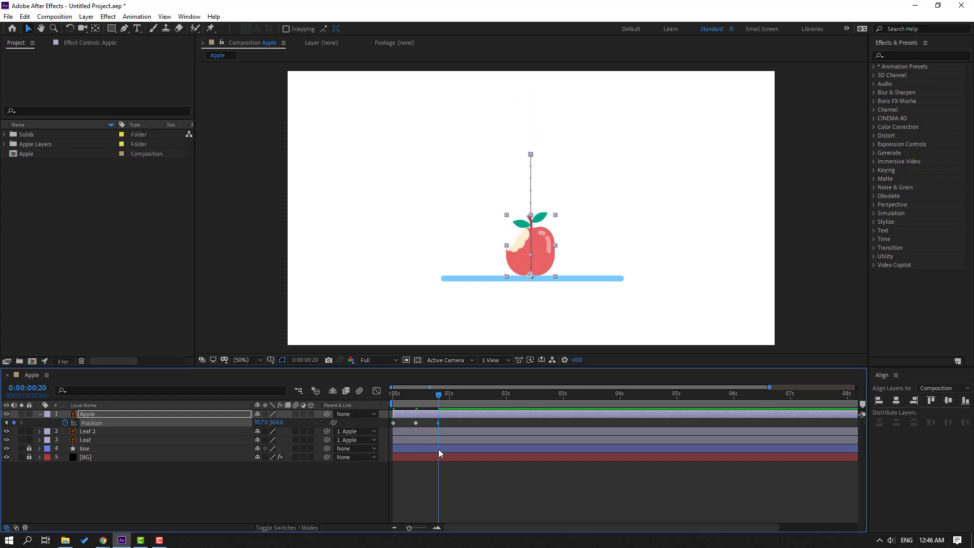
# - Apply Easy Ease to all three Position keyframes of the Apple layer
pyautogui.moveTo(450, 421); pyautogui.dragTo(390, 425)
pyautogui.rightClick(394, 428)
pyautogui.moveTo(446, 414)
pyautogui.click(538, 446)
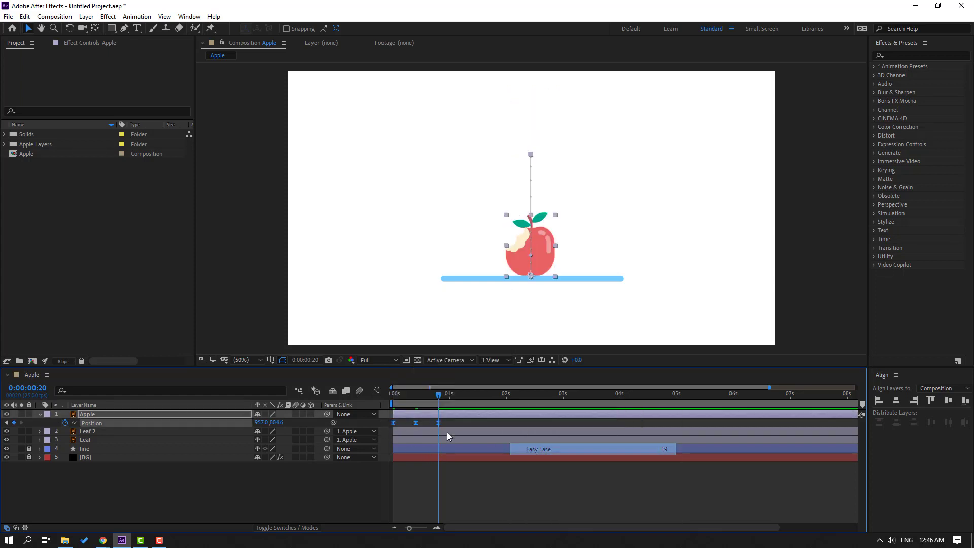
# - Stretch the middle keyframe's easing handles outward in the speed graph so the apple hangs at its peak, and preview the jump
pyautogui.click(377, 391)
pyautogui.click(437, 528)
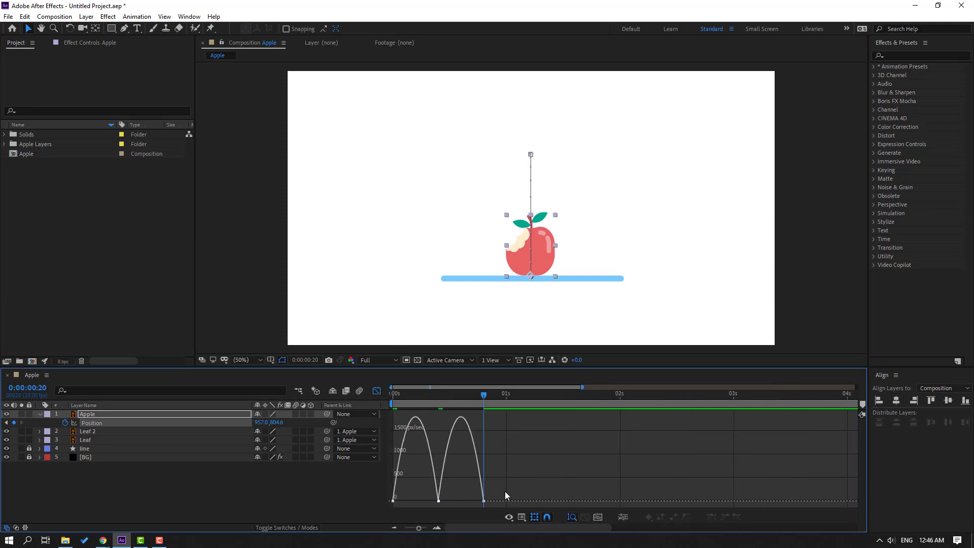
pyautogui.click(439, 500)
pyautogui.moveTo(431, 502); pyautogui.dragTo(482, 503)
pyautogui.click(573, 477)
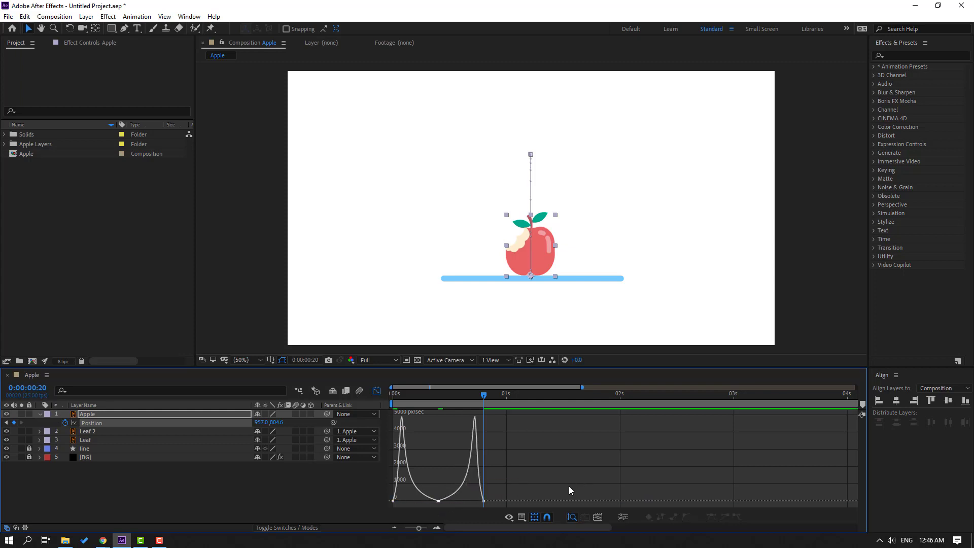
pyautogui.press('space')
pyautogui.click(377, 391)
# - Add a small bounce at 0:00:00:23 by raising the Apple layer's Position to Y 795.6
pyautogui.click(484, 422)
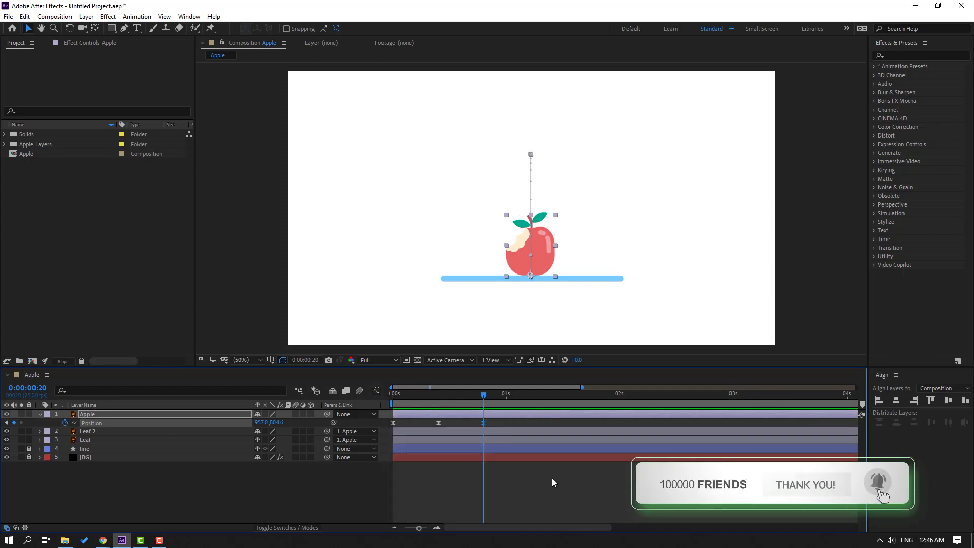
pyautogui.press('pagedown')
pyautogui.press('pagedown')
pyautogui.press('pagedown')
pyautogui.scroll(2, 532, 282)
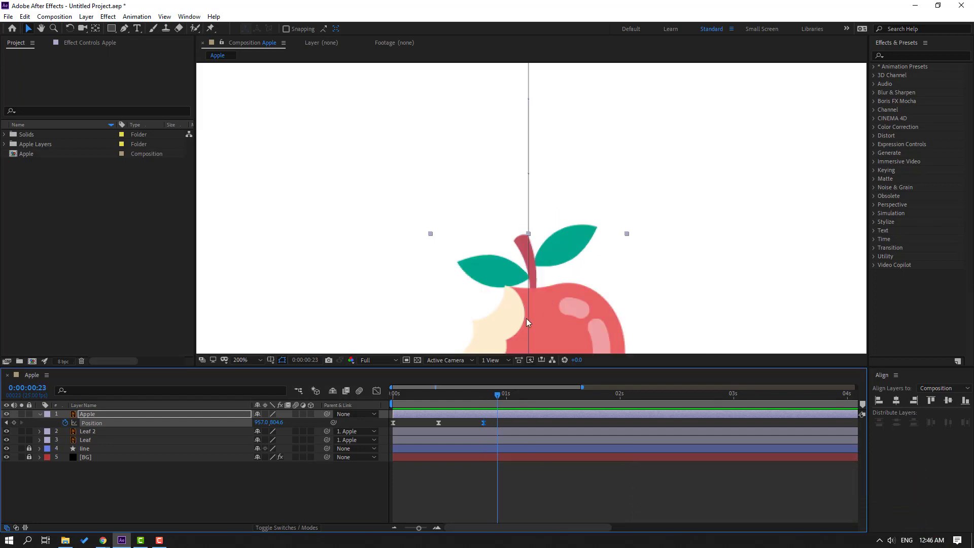
pyautogui.moveTo(540, 338); pyautogui.dragTo(530, 145)
pyautogui.scroll(1, 557, 266)
pyautogui.moveTo(484, 284); pyautogui.dragTo(474, 203)
pyautogui.press('v')
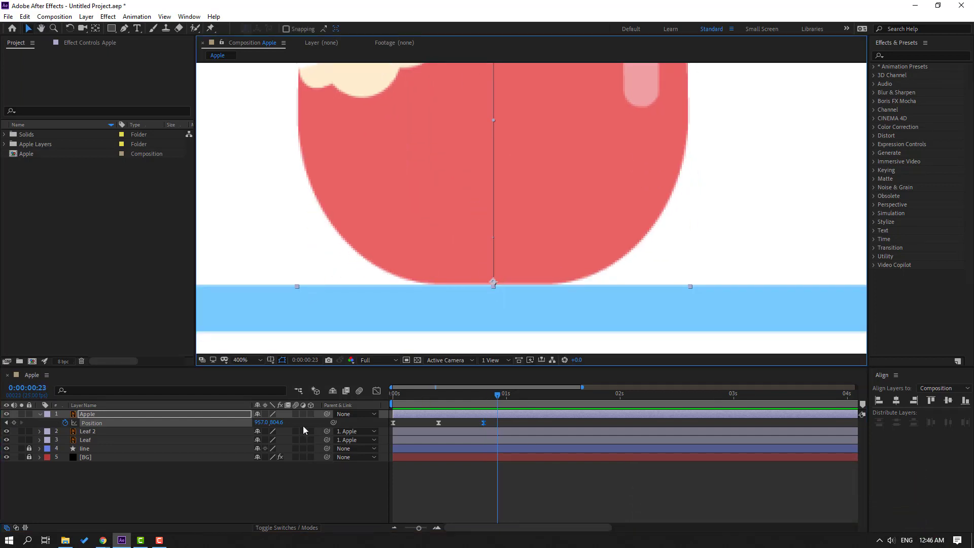
pyautogui.moveTo(277, 424); pyautogui.dragTo(277, 429)
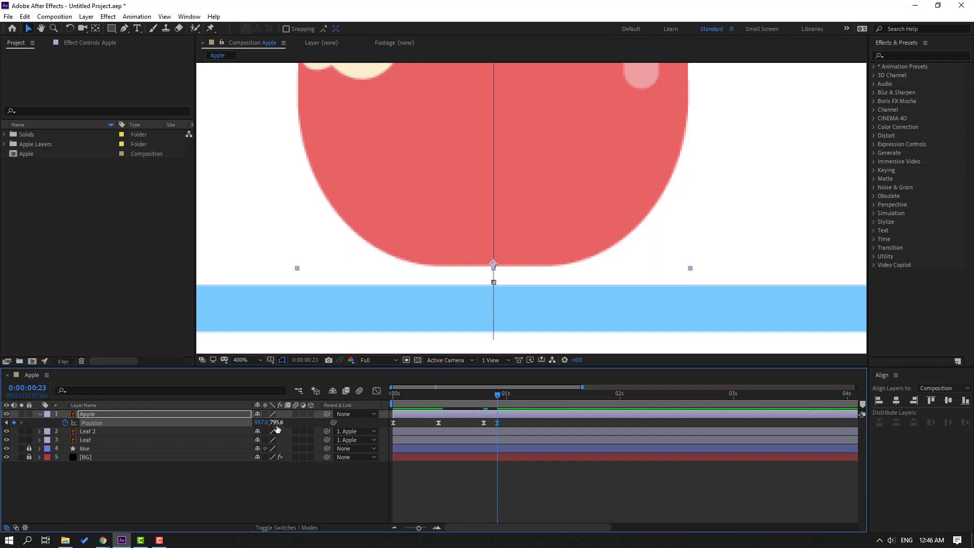
# - Paste the on-the-line Position keyframe at 0:00:01:01 so the apple lands again after the small bounce
pyautogui.press('pagedown')
pyautogui.press('pagedown')
pyautogui.press('pagedown')
pyautogui.hotkey('ctrl', 'v')
pyautogui.scroll(-2, 512, 235)
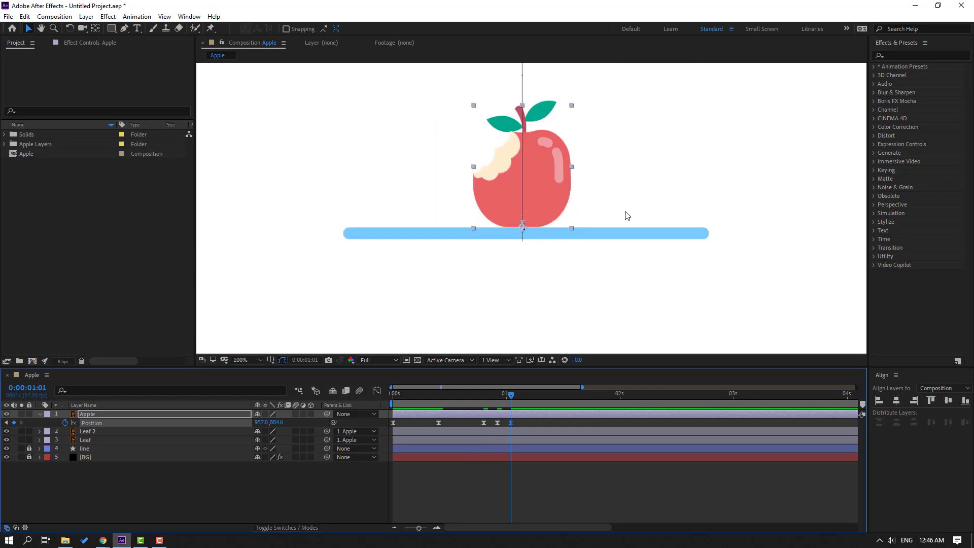
pyautogui.press('h')
pyautogui.moveTo(628, 214); pyautogui.dragTo(614, 254)
# - Preview the apple's small bounce and scrub back to its peak at 0:00:00:23
pyautogui.press('space')
pyautogui.click(529, 404)
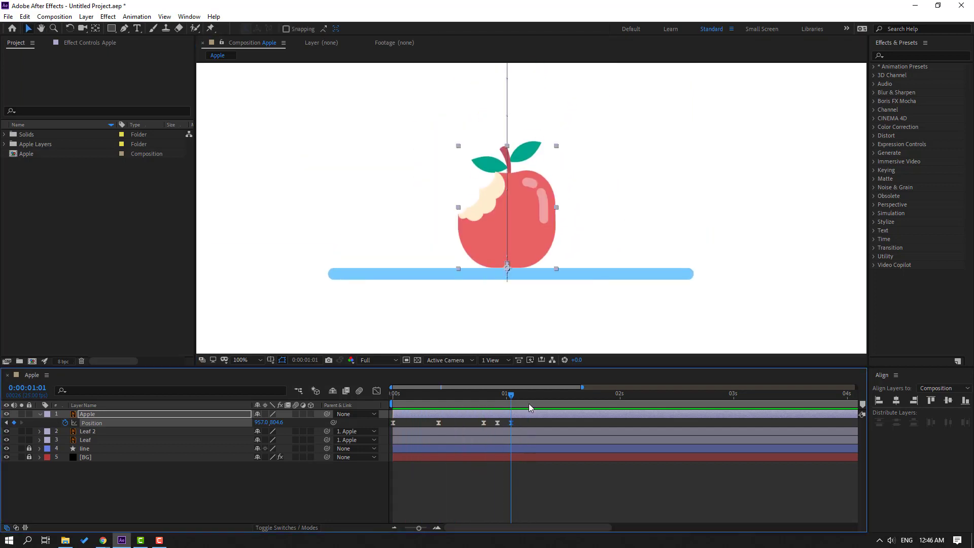
pyautogui.moveTo(514, 400)
pyautogui.mouseDown()
pyautogui.moveTo(477, 398)
pyautogui.moveTo(505, 398)
pyautogui.moveTo(486, 401)
pyautogui.moveTo(498, 400)
pyautogui.mouseUp()
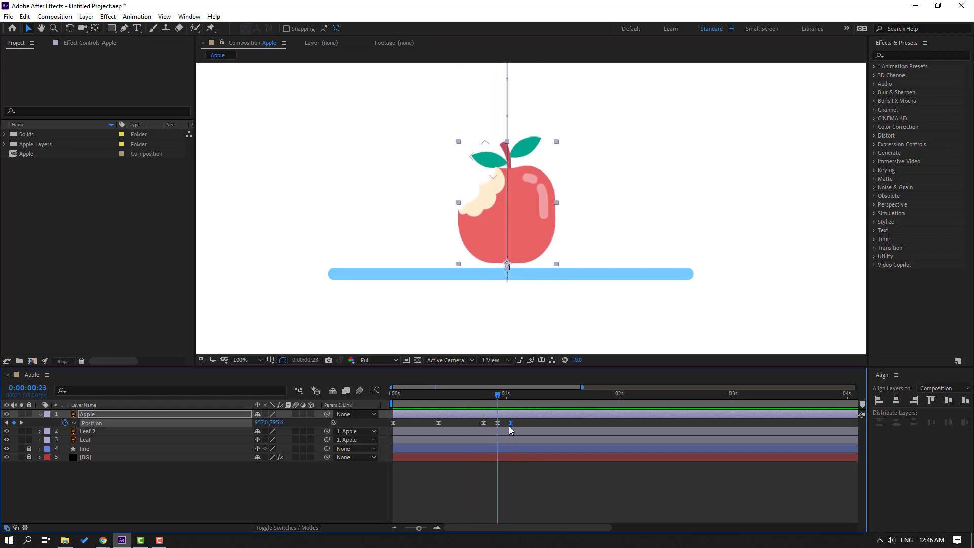
# - Set the spatial interpolation of the Apple layer's last three Position keyframes to Linear
pyautogui.click(517, 424)
pyautogui.click(506, 412)
pyautogui.rightClick(497, 423)
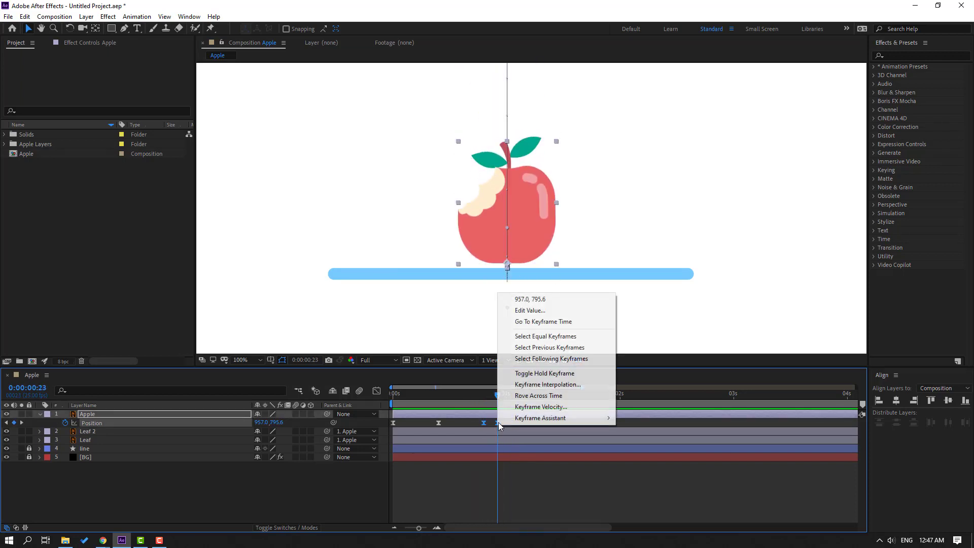
pyautogui.click(548, 384)
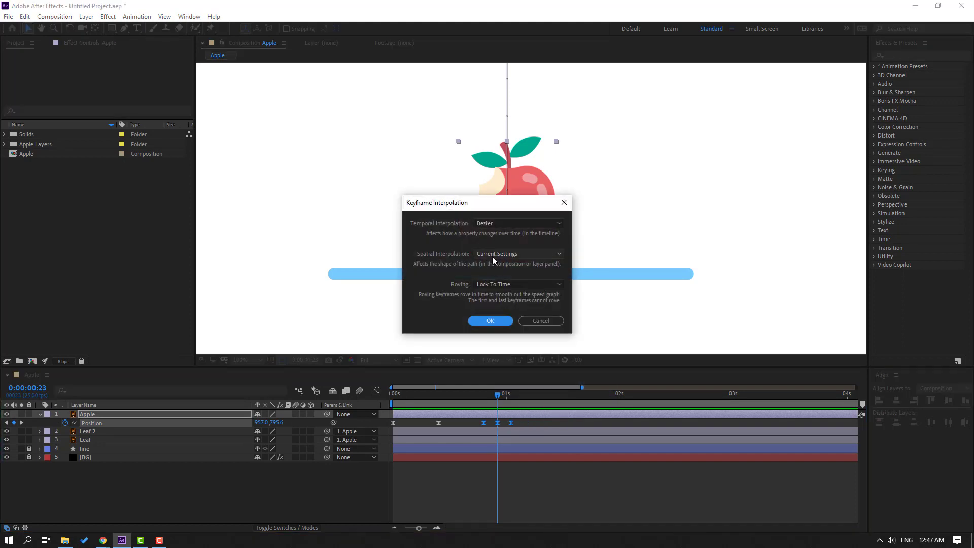
pyautogui.click(488, 254)
pyautogui.click(483, 277)
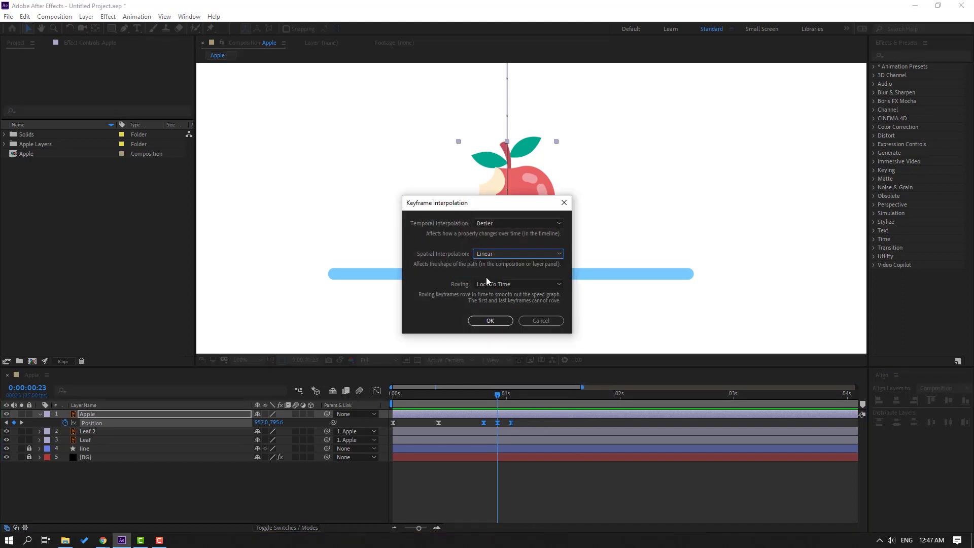
pyautogui.click(498, 321)
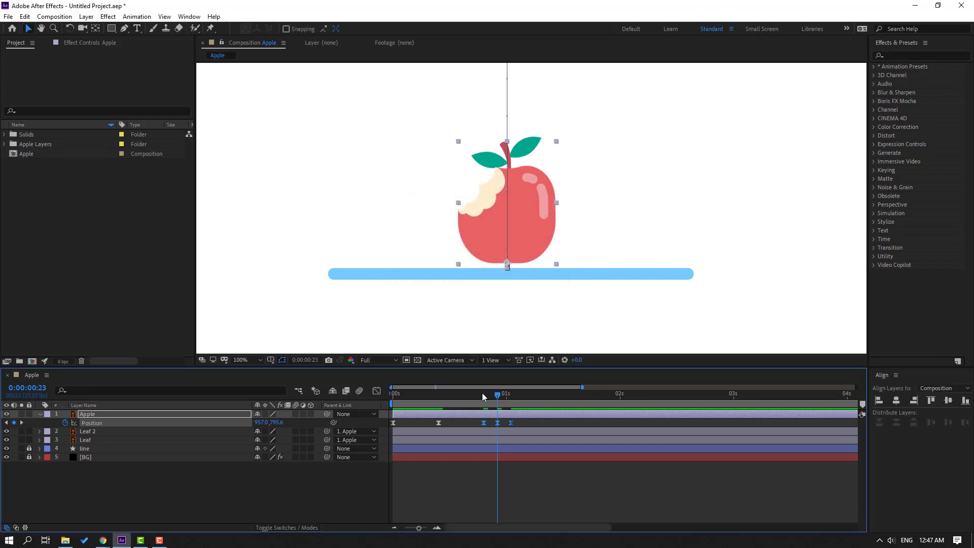
# - Fit the whole composition in view and preview the apple's jump and bounce
pyautogui.moveTo(485, 393)
pyautogui.mouseDown()
pyautogui.moveTo(494, 392)
pyautogui.moveTo(464, 394)
pyautogui.moveTo(498, 396)
pyautogui.mouseUp()
pyautogui.click(244, 364)
pyautogui.click(258, 188)
pyautogui.press('space')
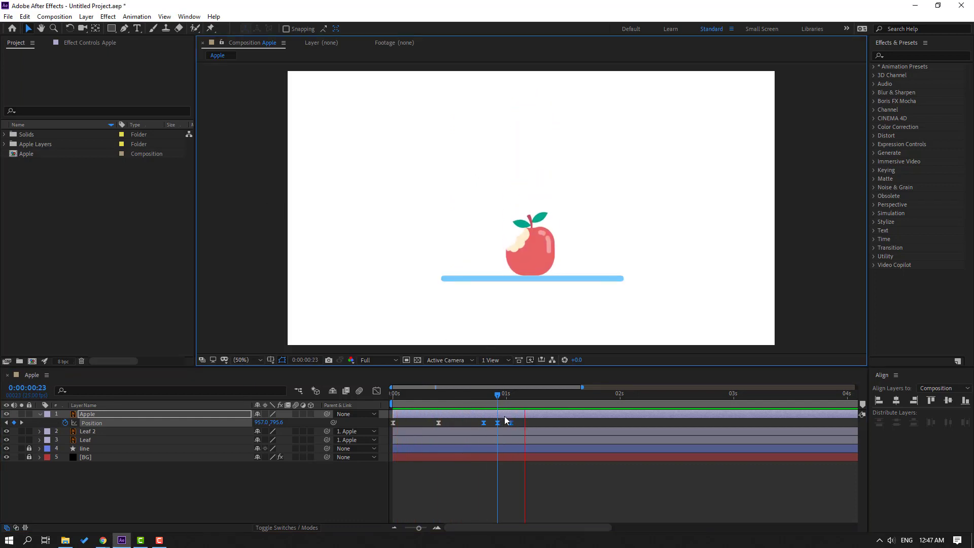
pyautogui.press('space')
# - Start animating the Apple layer's Rotation at 0:00:00:00 and set it to -10° at 0:00:00:10
pyautogui.moveTo(439, 395); pyautogui.dragTo(391, 396)
pyautogui.click(92, 416)
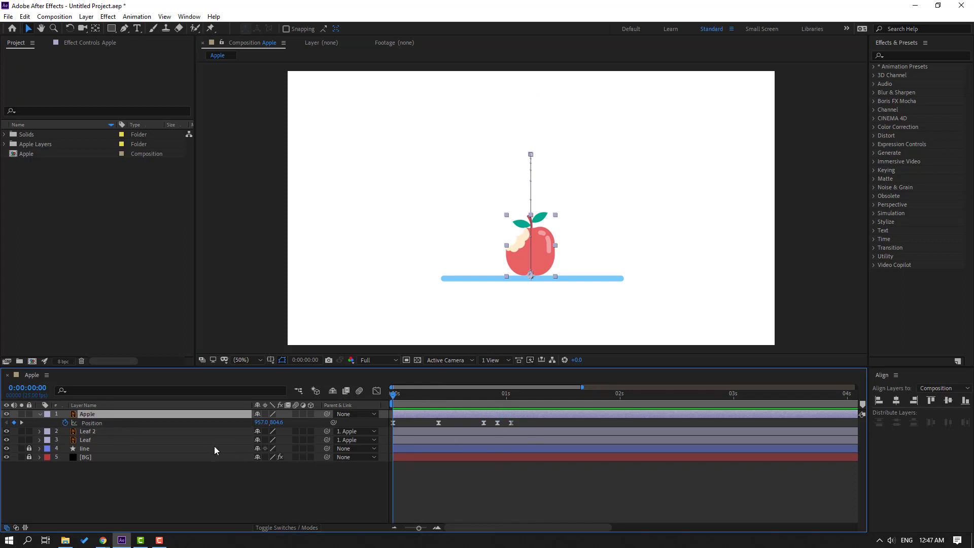
pyautogui.hotkey('shift', 'r')
pyautogui.click(65, 432)
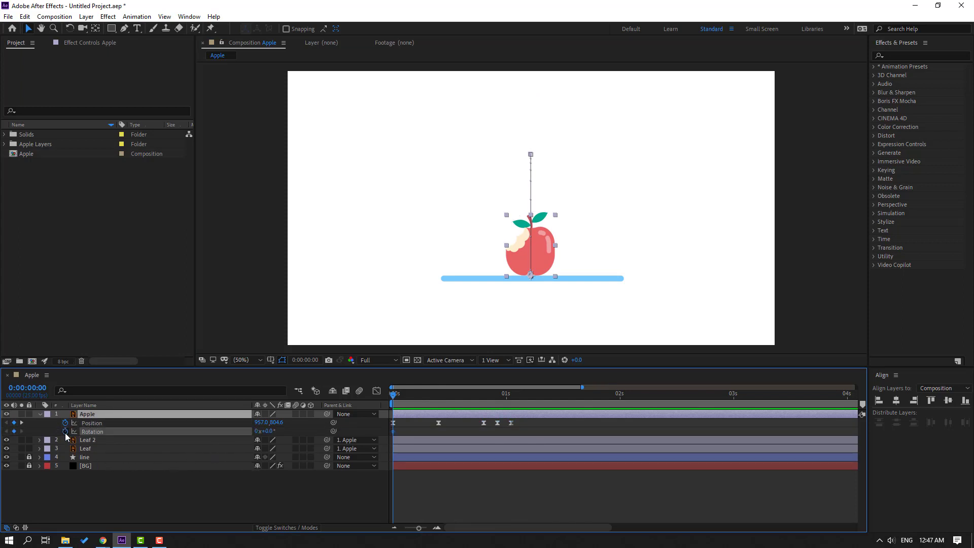
pyautogui.moveTo(398, 394); pyautogui.dragTo(438, 392)
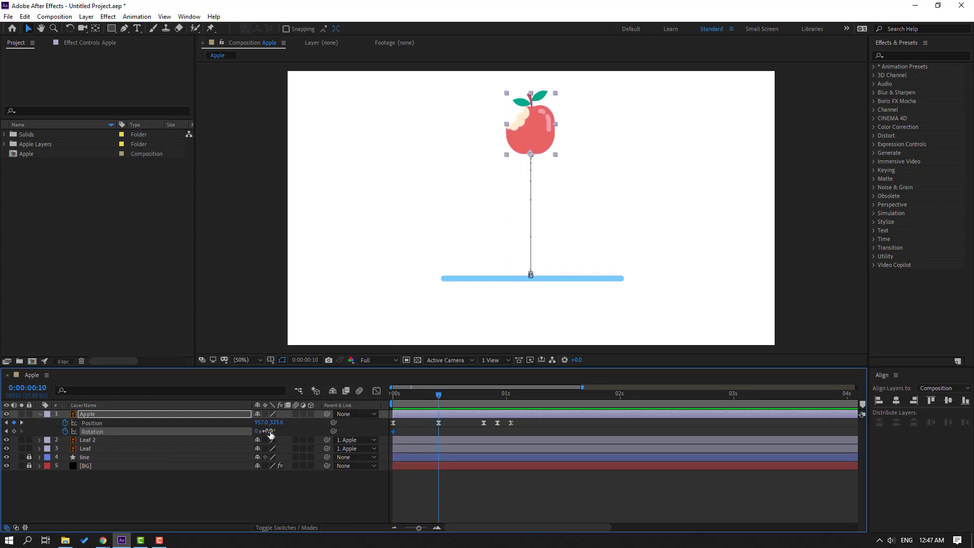
pyautogui.moveTo(272, 431); pyautogui.dragTo(265, 430)
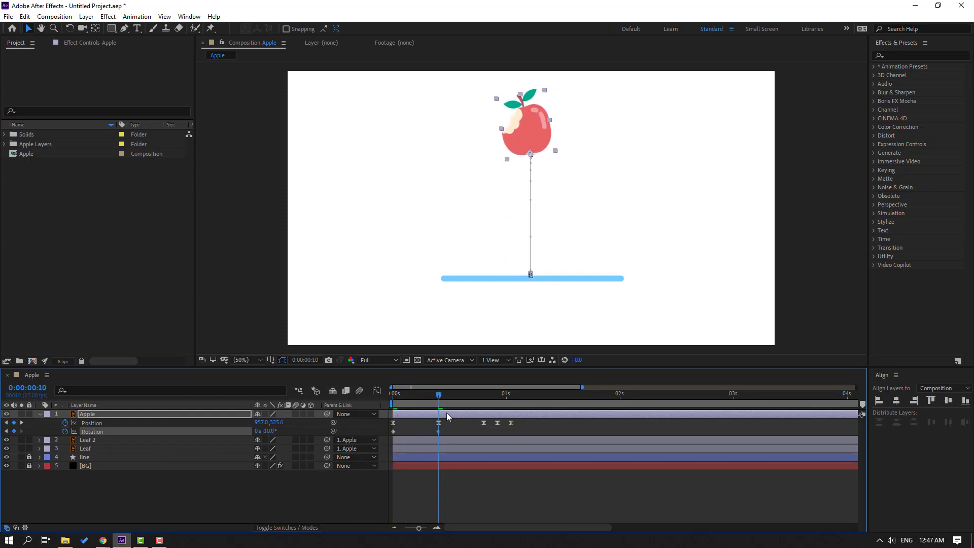
# - Move the -10° Rotation keyframe earlier to about 0:00:00:06 and set Rotation to 8° at 0:00:00:13
pyautogui.moveTo(445, 403)
pyautogui.mouseDown()
pyautogui.moveTo(381, 405)
pyautogui.moveTo(452, 400)
pyautogui.mouseUp()
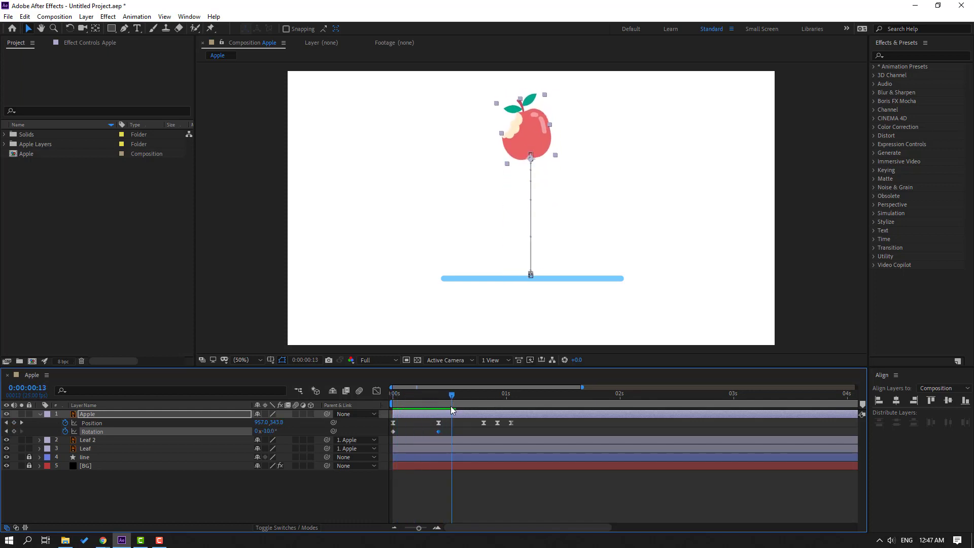
pyautogui.moveTo(424, 432); pyautogui.dragTo(420, 432)
pyautogui.moveTo(437, 396); pyautogui.dragTo(452, 395)
pyautogui.moveTo(268, 431); pyautogui.dragTo(277, 431)
# - Set the Apple layer's Rotation to -1° at its first landing, 0:00:00:20
pyautogui.moveTo(455, 395); pyautogui.dragTo(483, 394)
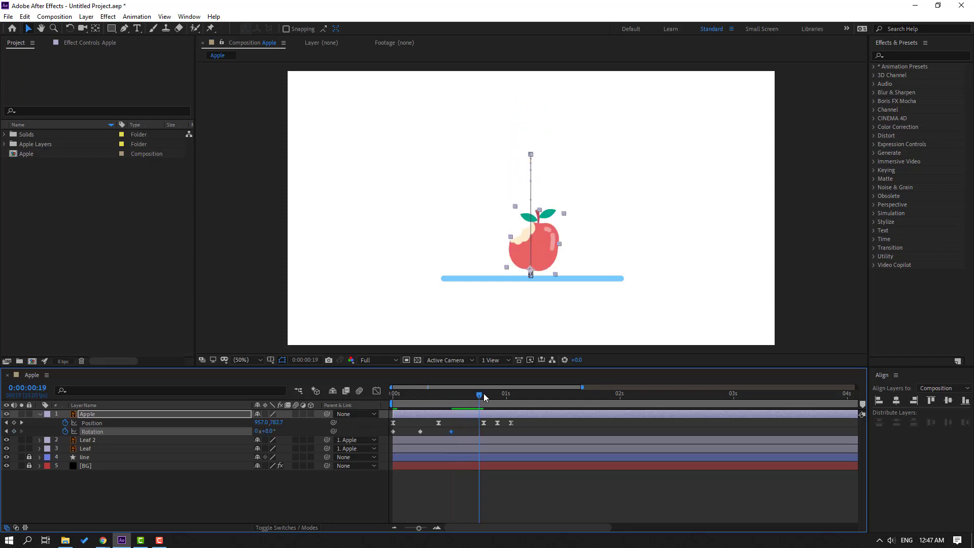
pyautogui.click(271, 433)
pyautogui.write('-1')
pyautogui.press('Return')
pyautogui.scroll(1, 584, 283)
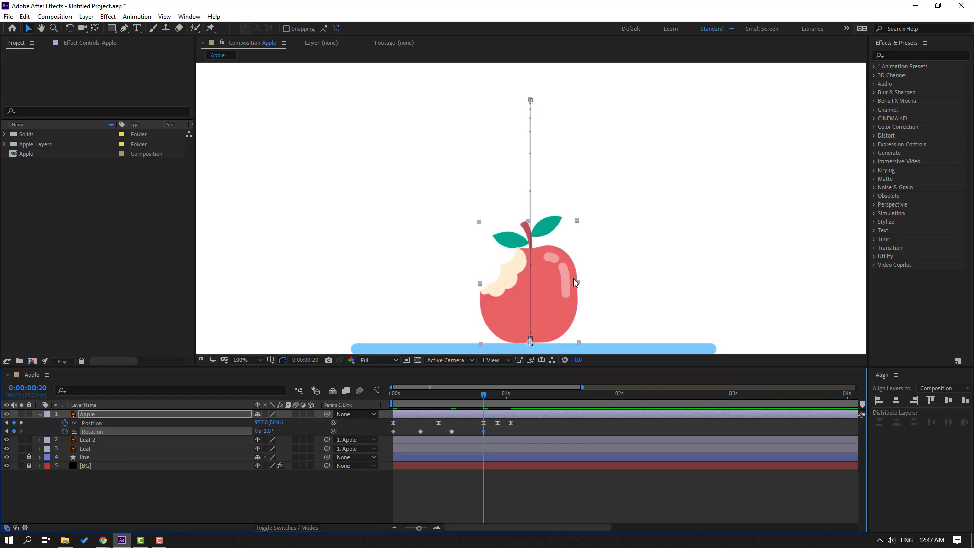
# - Set the Apple layer's Rotation to 1° at 0:00:00:23 and 0° at 0:00:01:01
pyautogui.moveTo(543, 309); pyautogui.dragTo(541, 224)
pyautogui.scroll(1, 541, 223)
pyautogui.moveTo(490, 395); pyautogui.dragTo(497, 397)
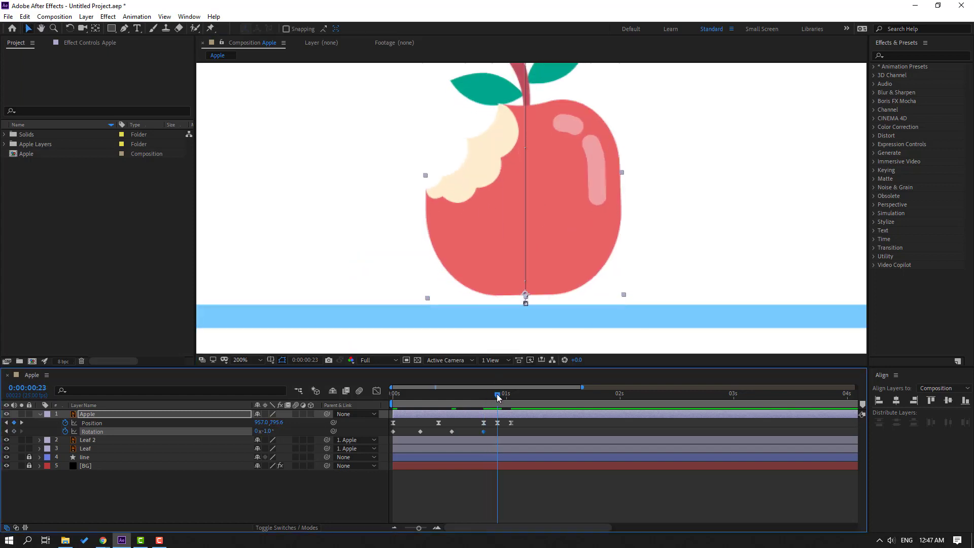
pyautogui.write('1')
pyautogui.press('Return')
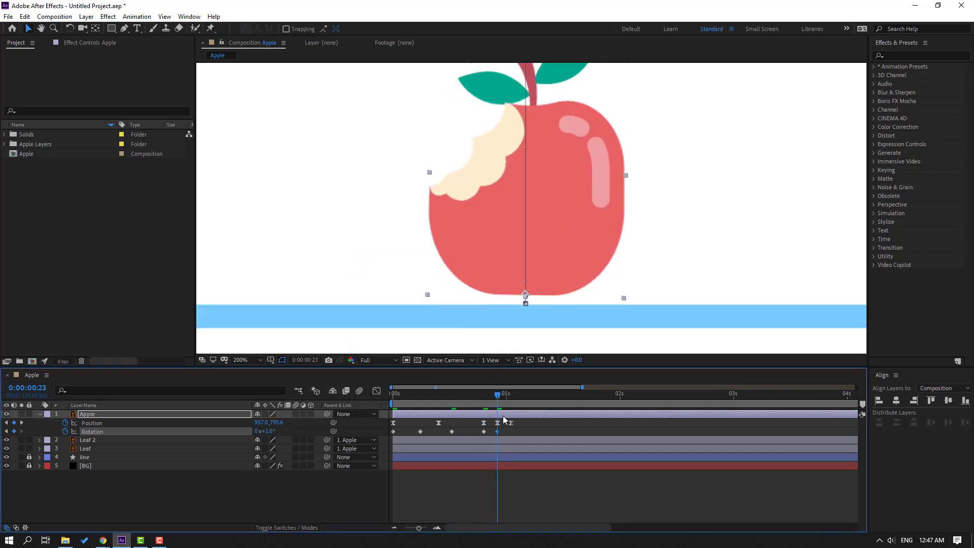
pyautogui.moveTo(499, 398); pyautogui.dragTo(511, 399)
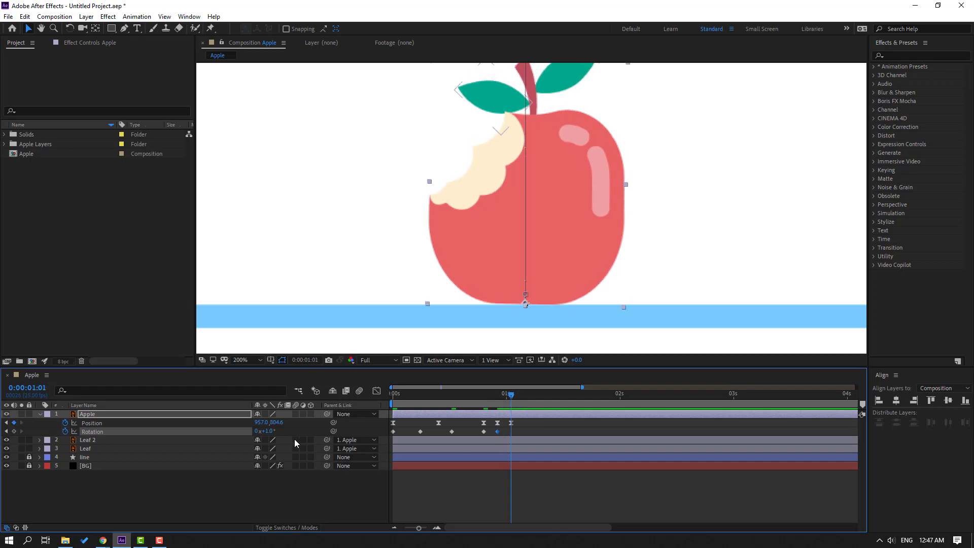
pyautogui.moveTo(267, 430); pyautogui.dragTo(266, 431)
# - Apply Easy Ease to all of the Apple layer's Rotation keyframes and preview the tilting jump
pyautogui.moveTo(519, 432); pyautogui.dragTo(392, 433)
pyautogui.rightClick(394, 431)
pyautogui.moveTo(457, 423)
pyautogui.click(539, 457)
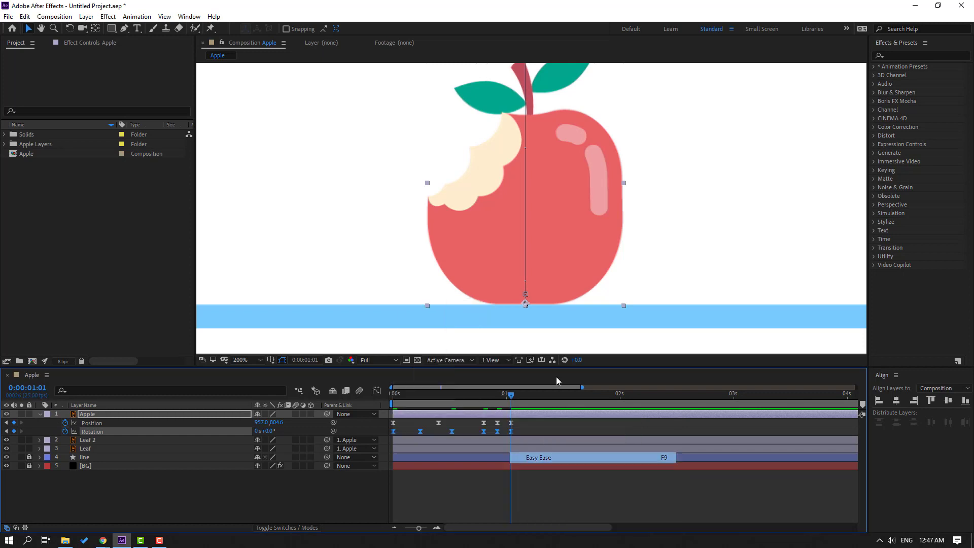
pyautogui.scroll(-2, 543, 257)
pyautogui.press('space')
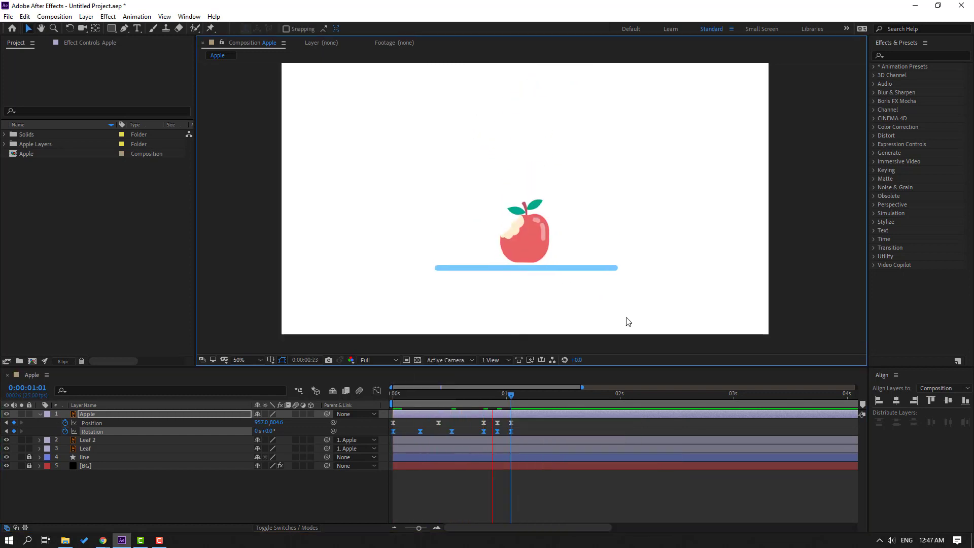
pyautogui.press('space')
# - End the work area at 0:00:01:06 and preview the shortened loop
pyautogui.click(528, 398)
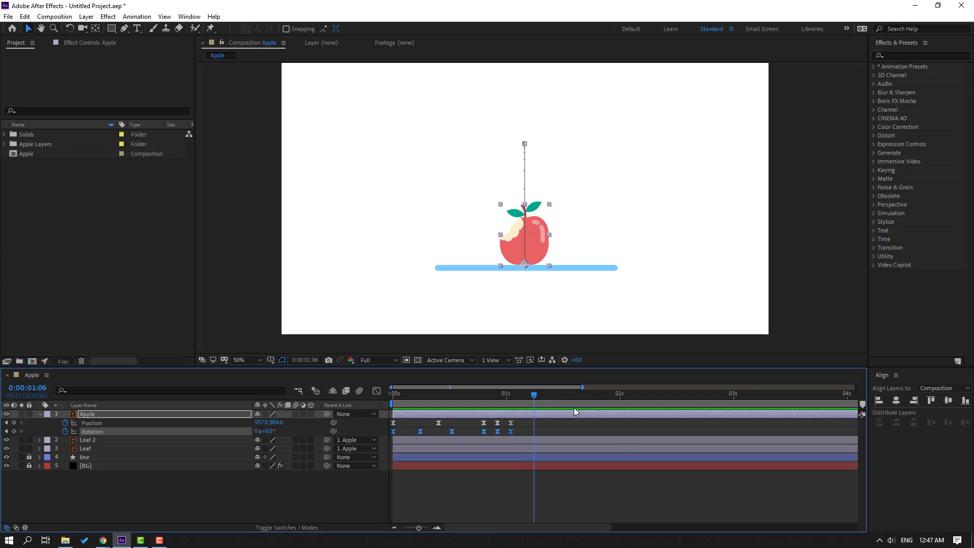
pyautogui.press('space')
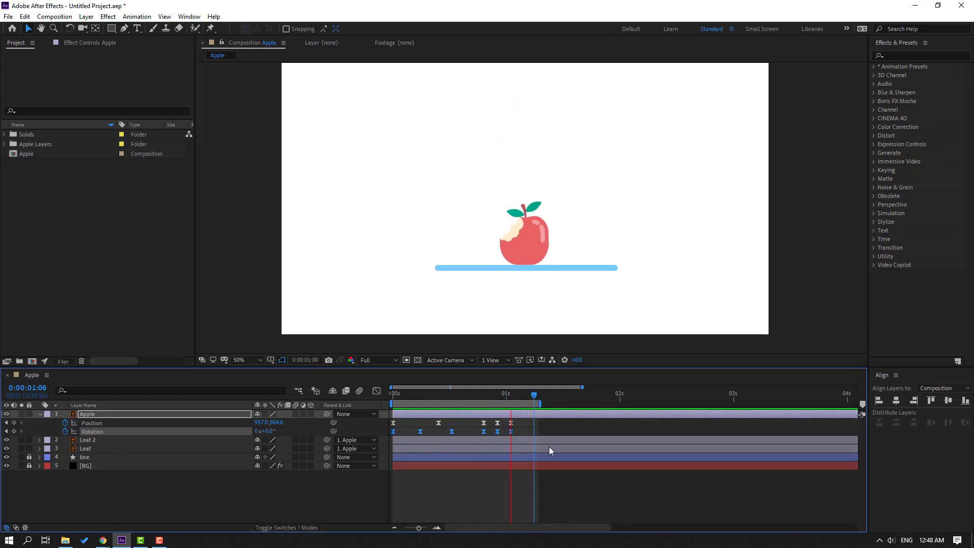
pyautogui.press('space')
# - Add a Scale keyframe to the Apple layer at 0:00:00:00, unlink its proportions, and set Scale to 80, 105% at 0:00:00:05
pyautogui.press('Home')
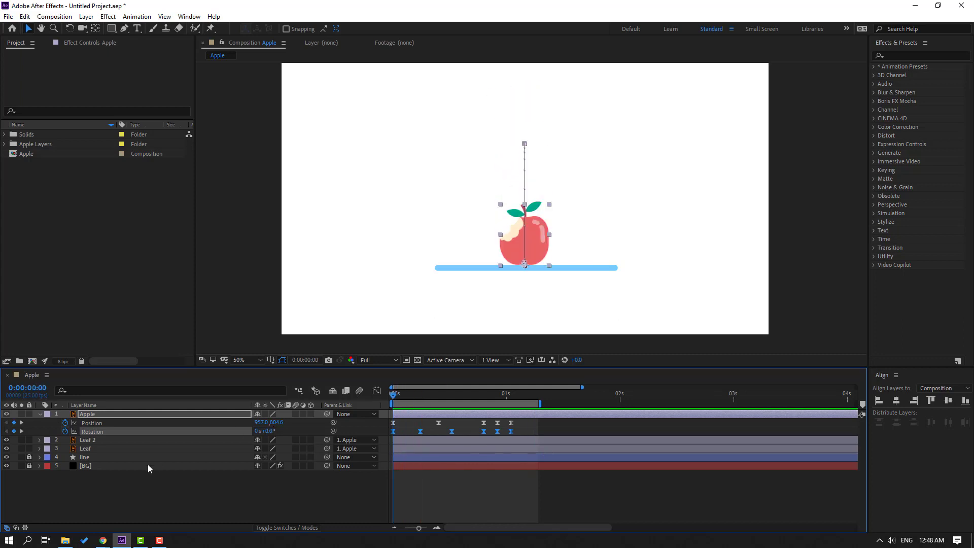
pyautogui.click(86, 414)
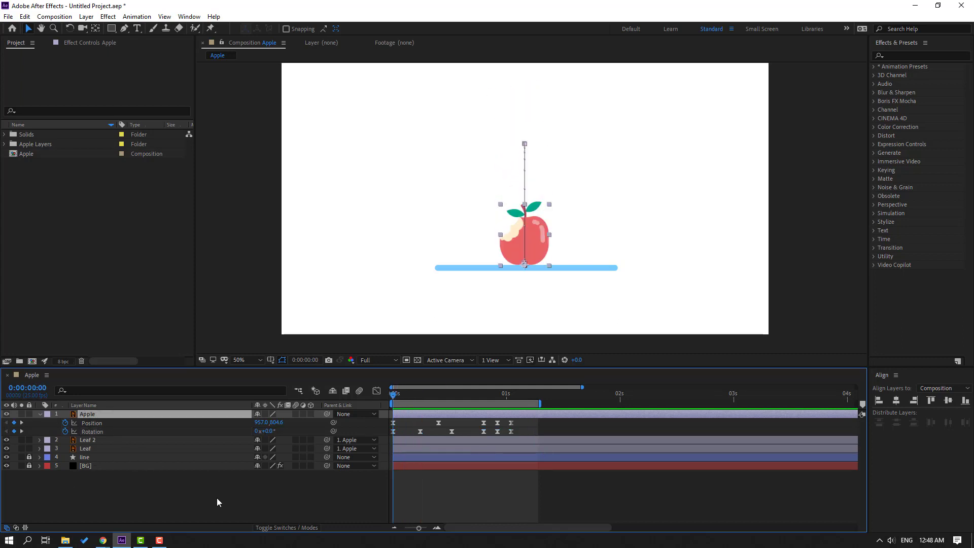
pyautogui.hotkey('shift', 's')
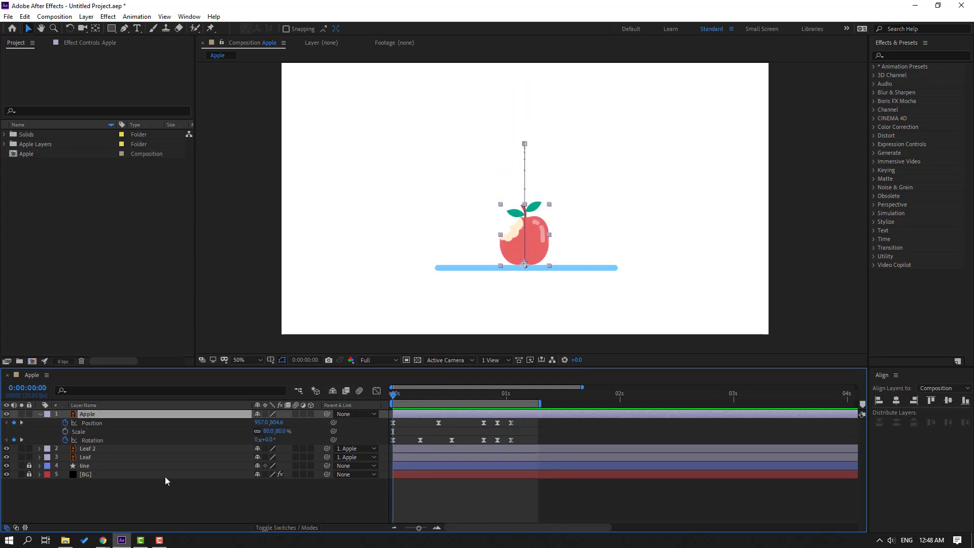
pyautogui.click(67, 432)
pyautogui.click(254, 431)
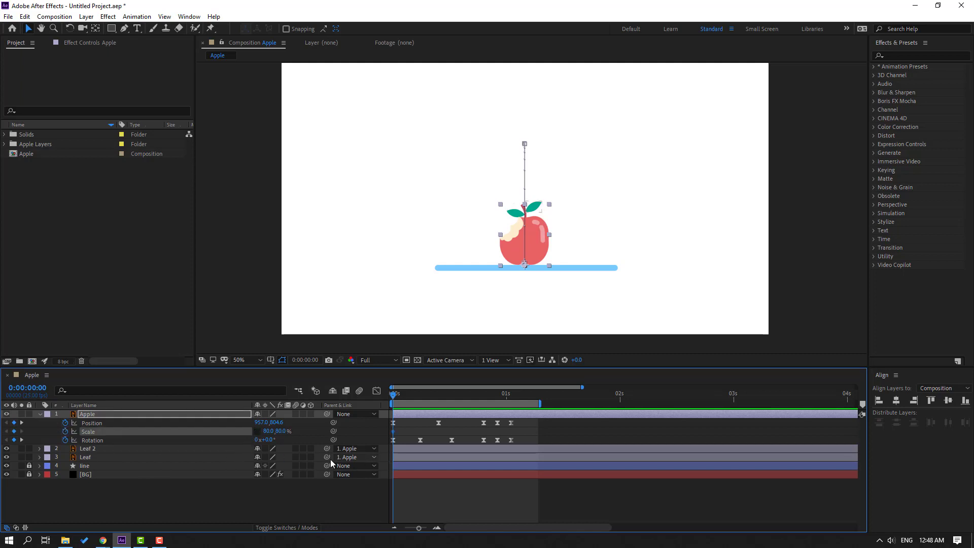
pyautogui.moveTo(396, 392); pyautogui.dragTo(416, 393)
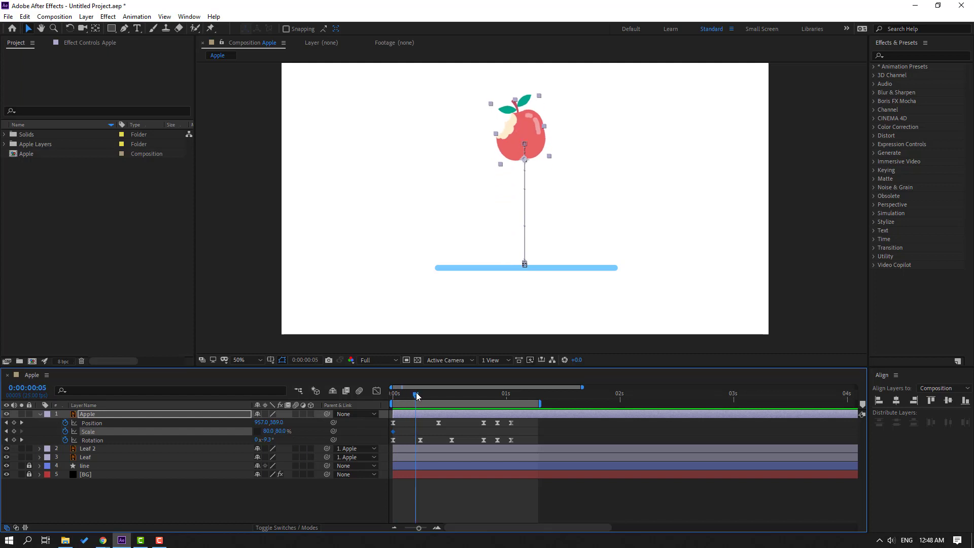
pyautogui.moveTo(282, 430); pyautogui.dragTo(302, 429)
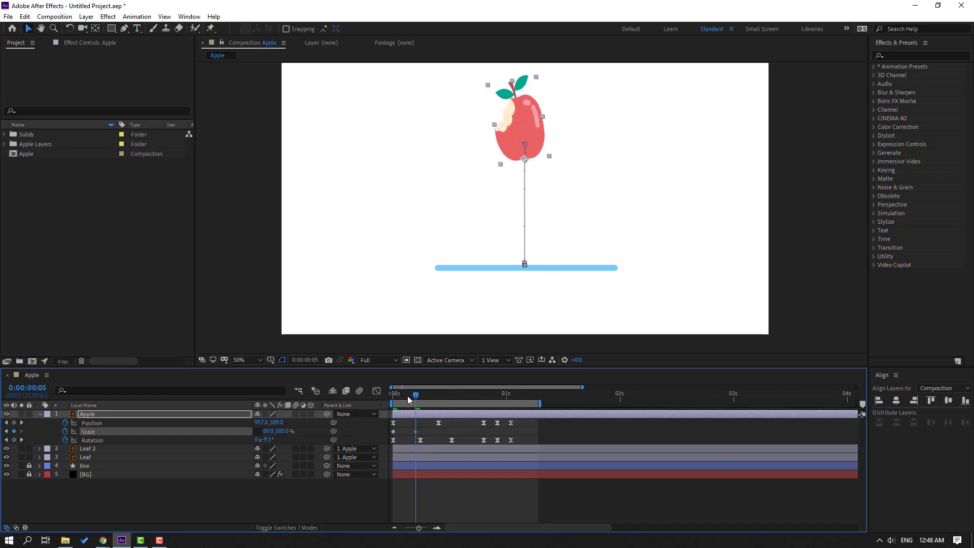
# - Set the Apple layer's horizontal Scale to 105% at 0:00:00:13 and preview the stretch
pyautogui.moveTo(409, 400); pyautogui.dragTo(452, 390)
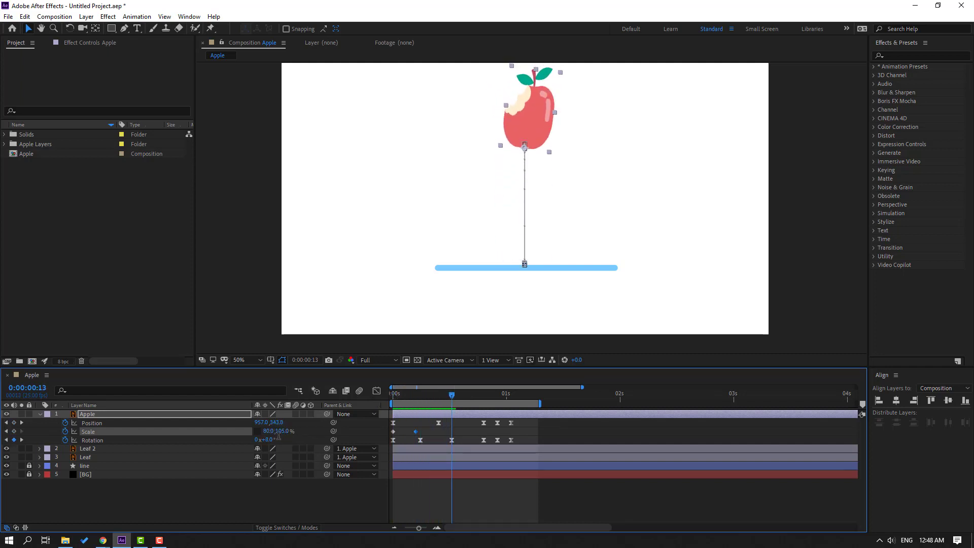
pyautogui.click(269, 431)
pyautogui.write('105')
pyautogui.press('Return')
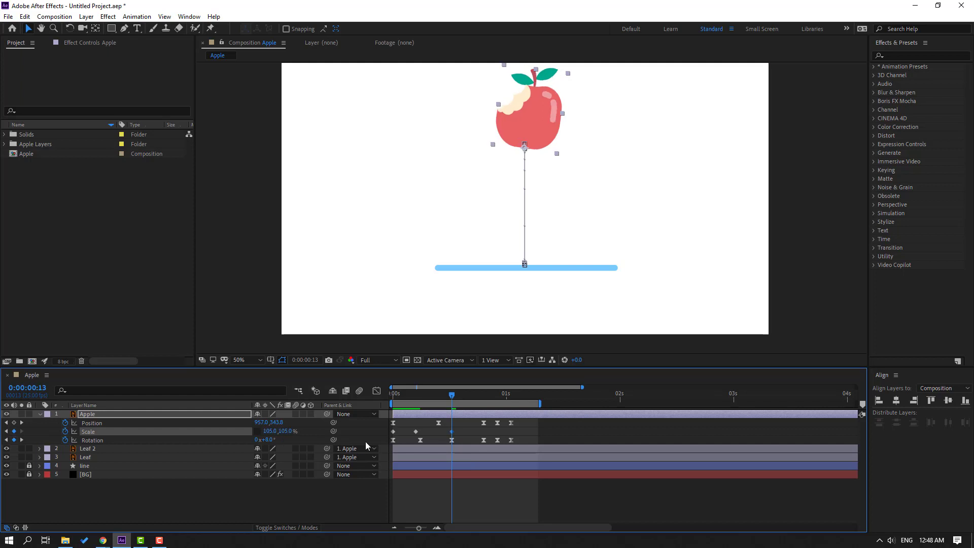
pyautogui.press('space')
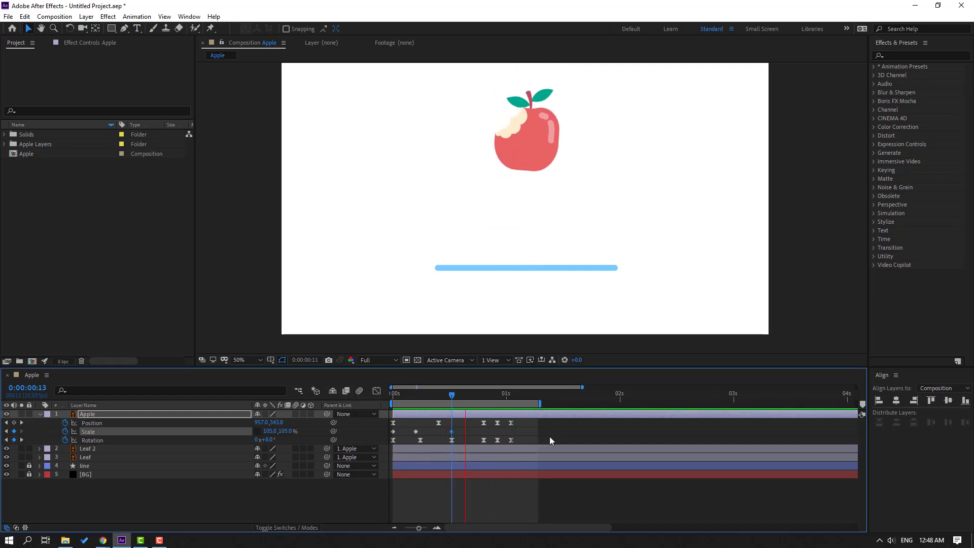
pyautogui.press('space')
# - Apply Easy Ease to the Apple layer's three Scale keyframes
pyautogui.moveTo(463, 430); pyautogui.dragTo(391, 435)
pyautogui.rightClick(393, 431)
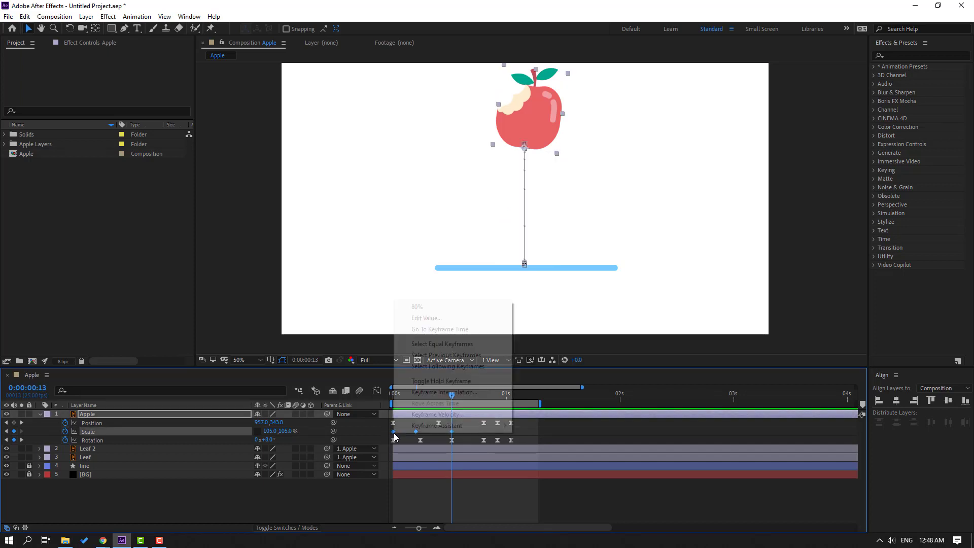
pyautogui.moveTo(446, 424)
pyautogui.click(537, 459)
# - Move the last Scale keyframe to about 0:00:00:18 and the middle one to about 0:00:00:09, and preview the jump
pyautogui.click(455, 435)
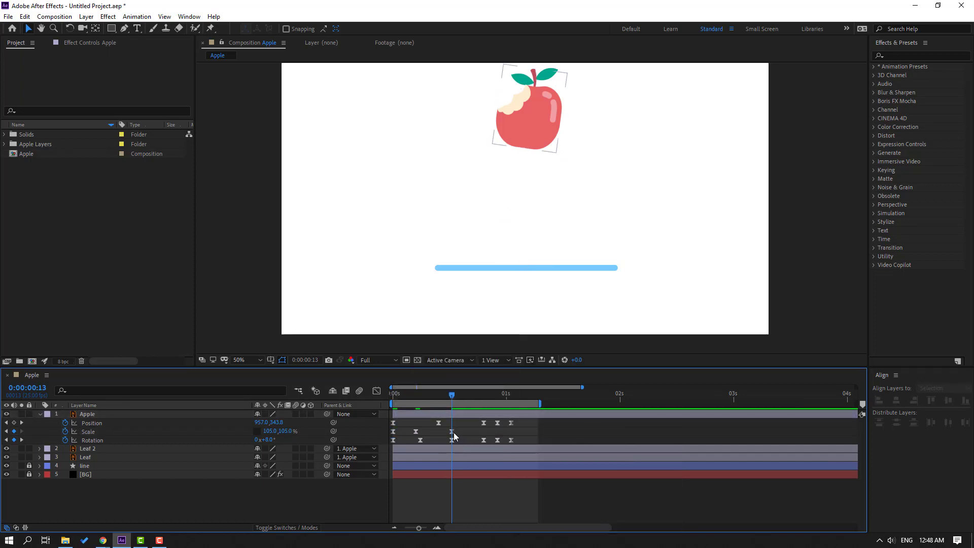
pyautogui.moveTo(452, 435); pyautogui.dragTo(474, 432)
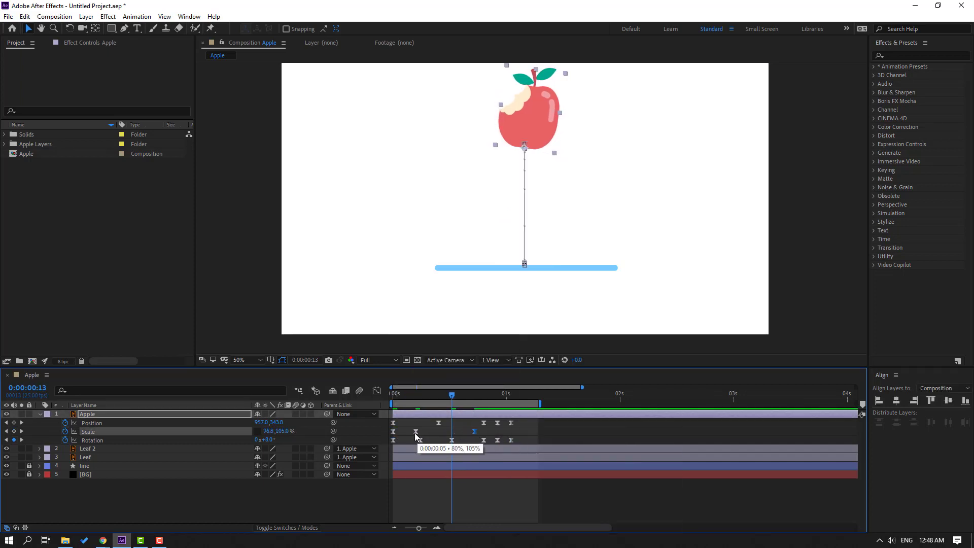
pyautogui.press('space')
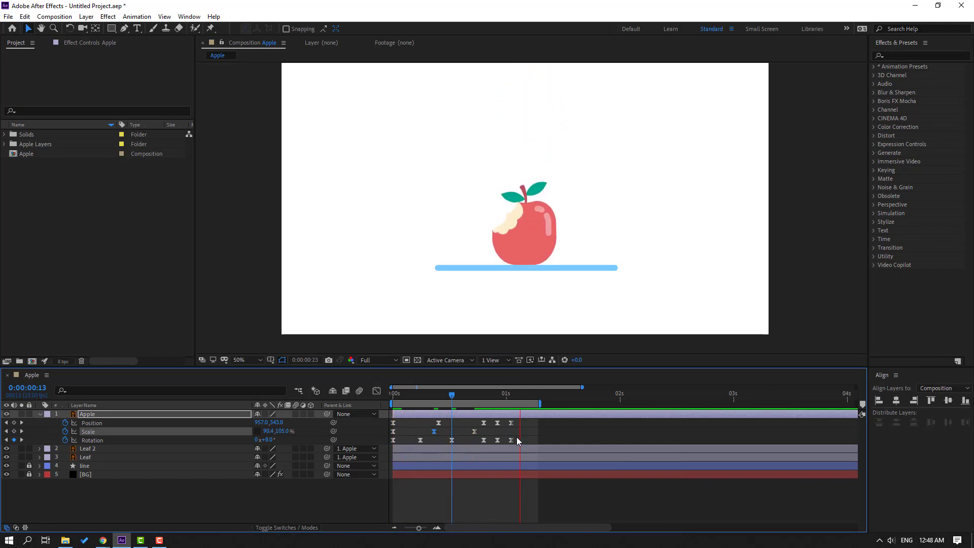
pyautogui.press(',')
pyautogui.press(',')
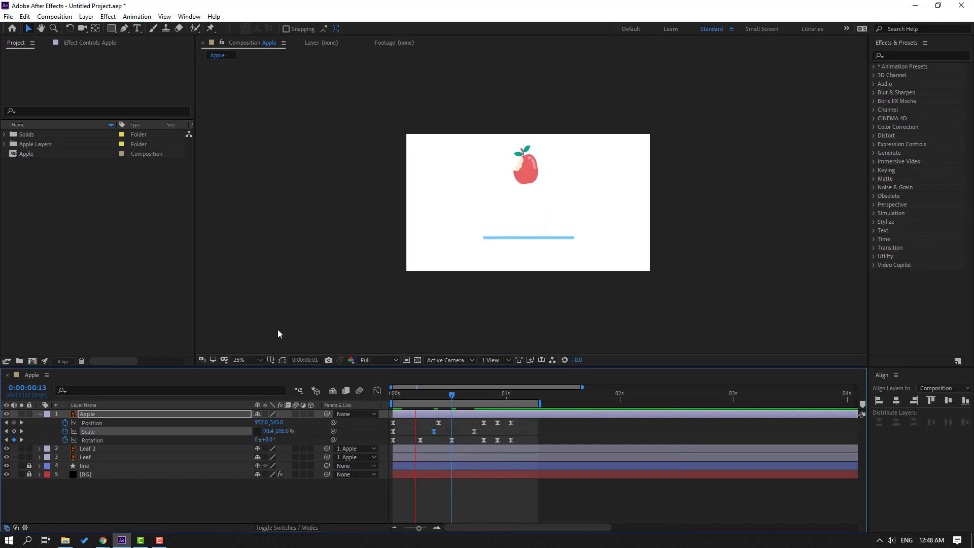
pyautogui.press('.')
pyautogui.press('.')
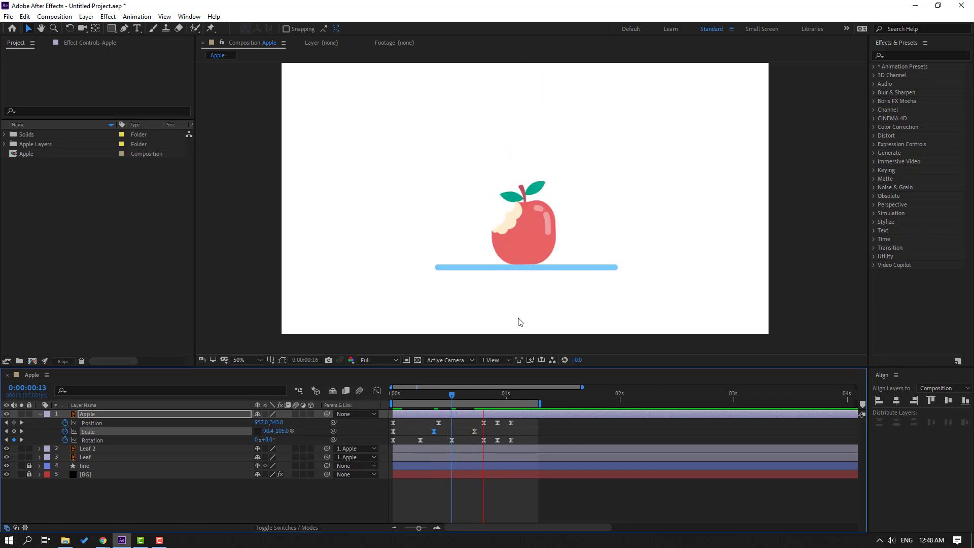
pyautogui.moveTo(463, 387); pyautogui.dragTo(393, 398)
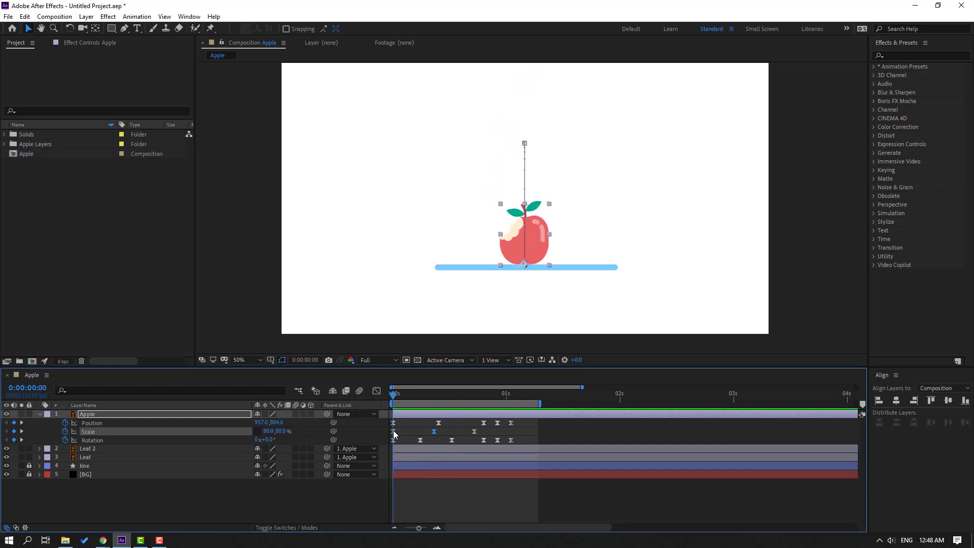
# - Set the Apple layer's vertical Scale to 48% at 0:00:00:00 and preview the squash before the jump
pyautogui.moveTo(282, 431); pyautogui.dragTo(269, 433)
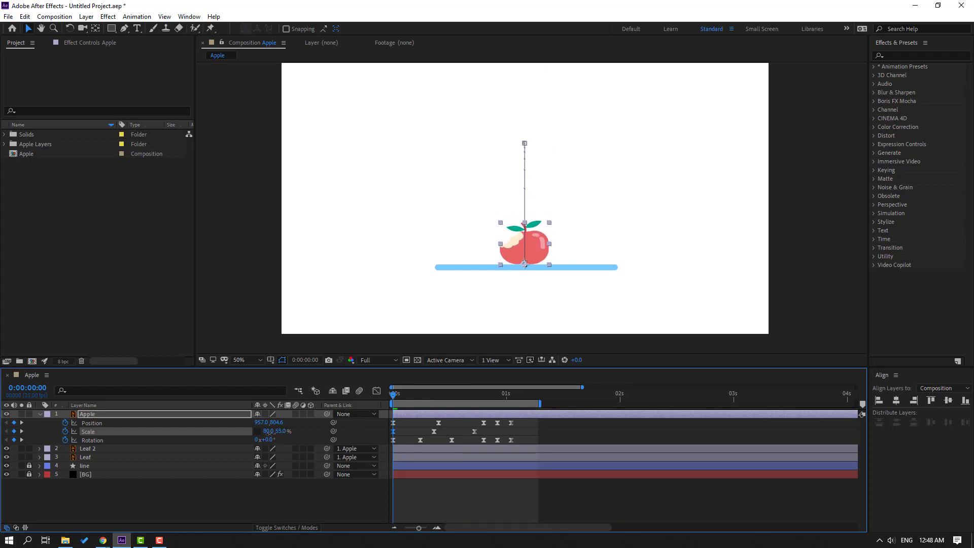
pyautogui.click(428, 498)
pyautogui.press('space')
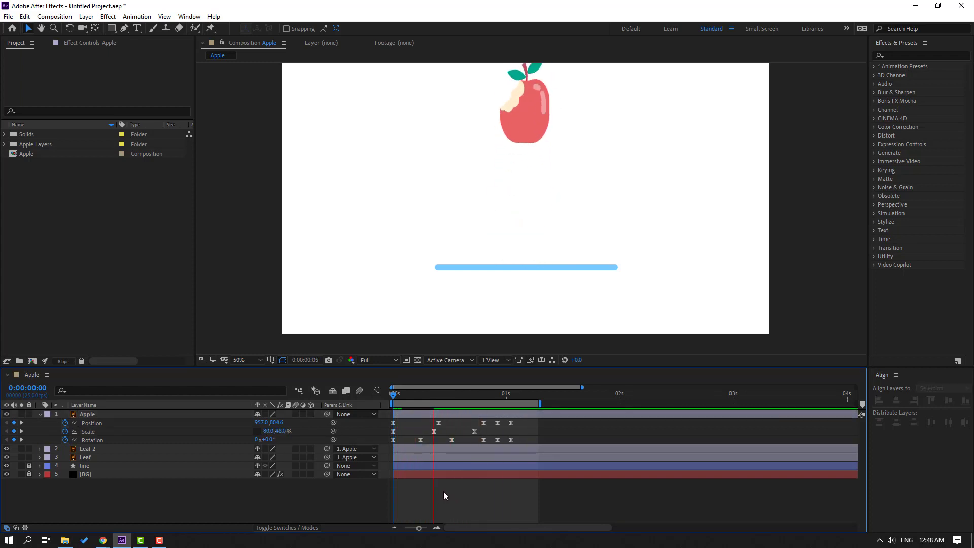
pyautogui.press('space')
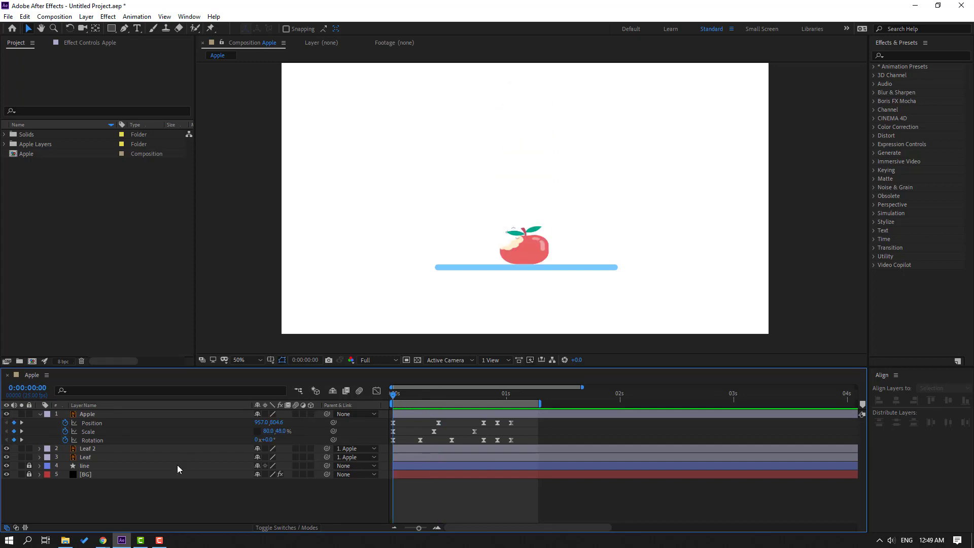
# - Add a Rotation keyframe to both the Leaf 2 and Leaf layers at 0:00:00:00
pyautogui.click(95, 449)
pyautogui.keyDown('shift'); pyautogui.click(87, 457); pyautogui.keyUp('shift')
pyautogui.scroll(4, 531, 221)
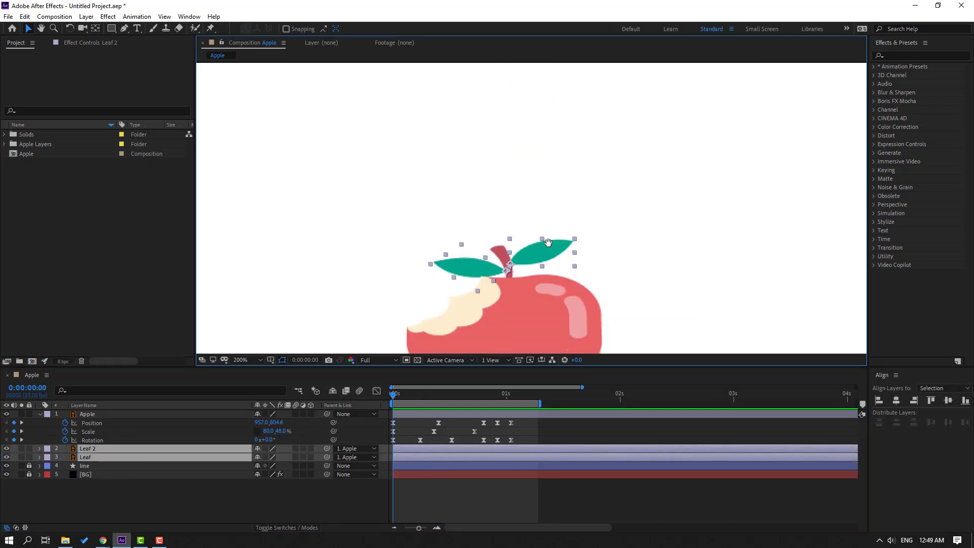
pyautogui.moveTo(548, 242); pyautogui.dragTo(546, 230)
pyautogui.press('r')
pyautogui.hotkey('alt', 'shift', 'r')
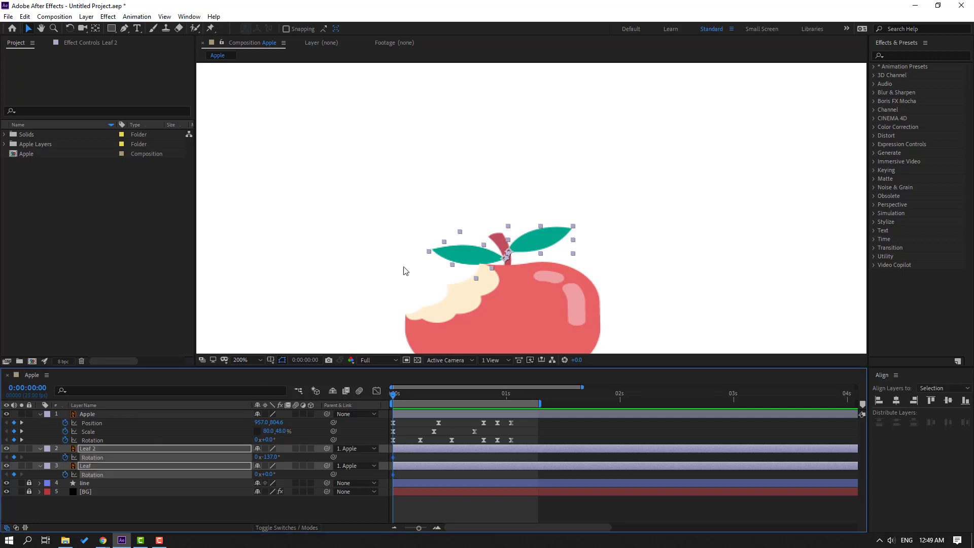
# - Raise both leaves at 0:00:00:10 by setting Rotation to -101° on Leaf 2 and -33° on Leaf
pyautogui.scroll(-2, 408, 273)
pyautogui.moveTo(402, 398); pyautogui.dragTo(432, 395)
pyautogui.scroll(-1, 521, 135)
pyautogui.moveTo(521, 135); pyautogui.dragTo(499, 241)
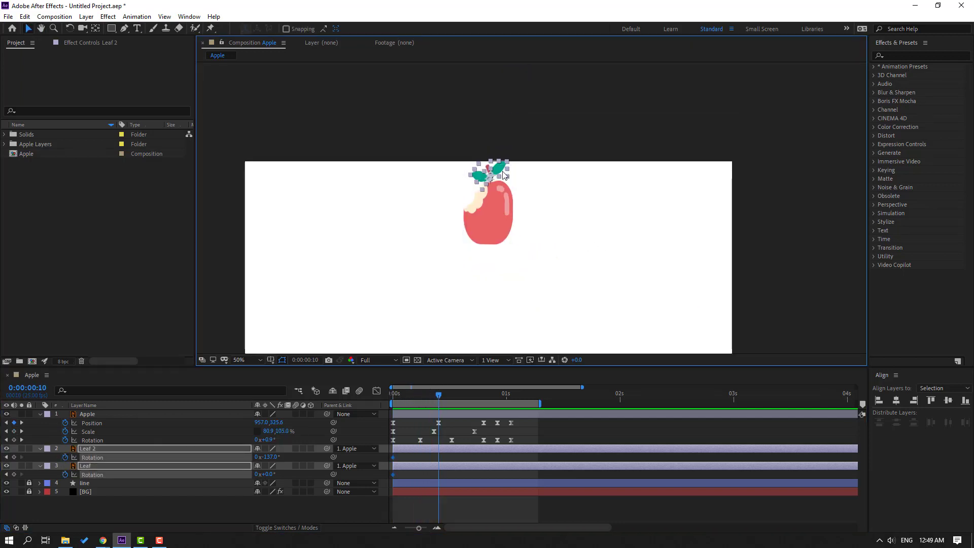
pyautogui.scroll(1, 506, 162)
pyautogui.moveTo(505, 162); pyautogui.dragTo(504, 208)
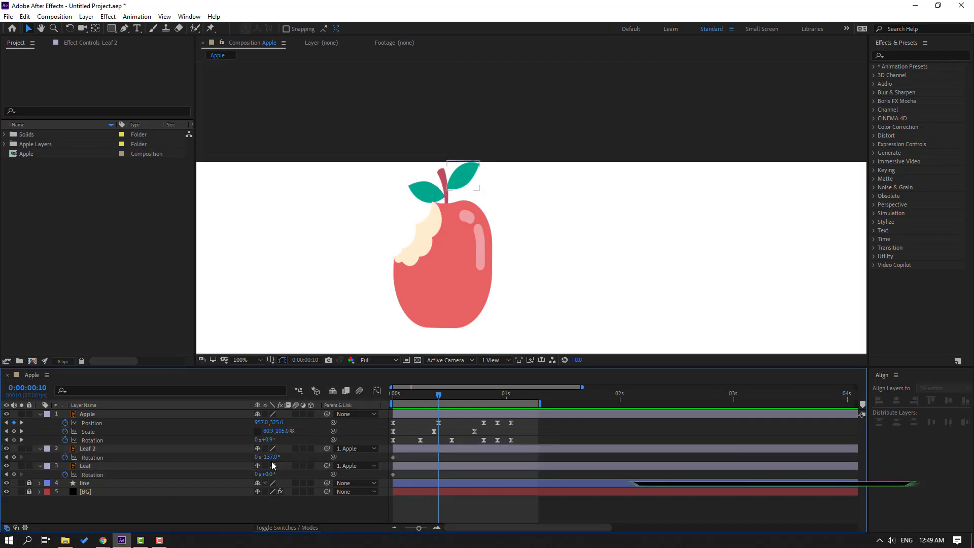
pyautogui.moveTo(270, 457); pyautogui.dragTo(253, 475)
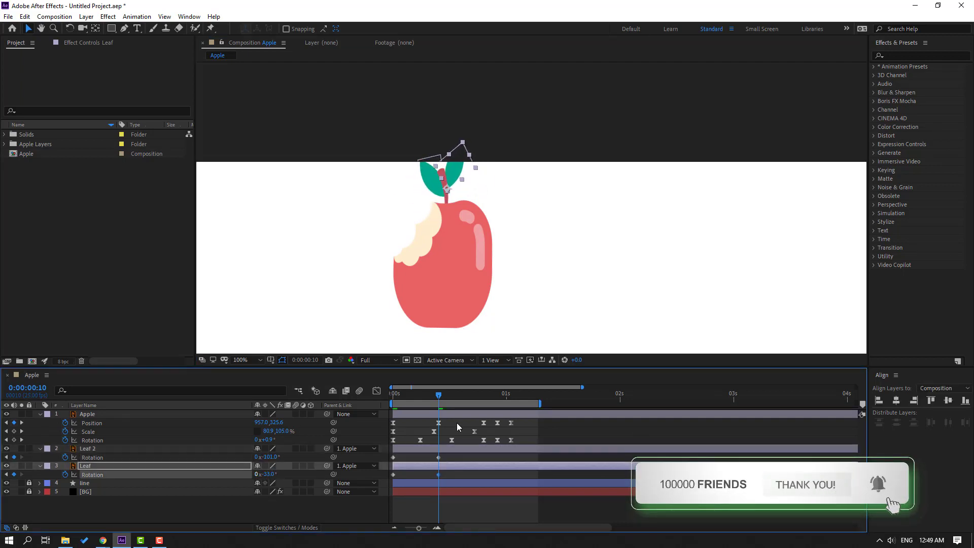
# - Preview the leaf motion, then lower both leaves at 0:00:00:16 with Rotation 34° on Leaf and -162° on Leaf 2
pyautogui.moveTo(422, 397); pyautogui.dragTo(418, 399)
pyautogui.press('space')
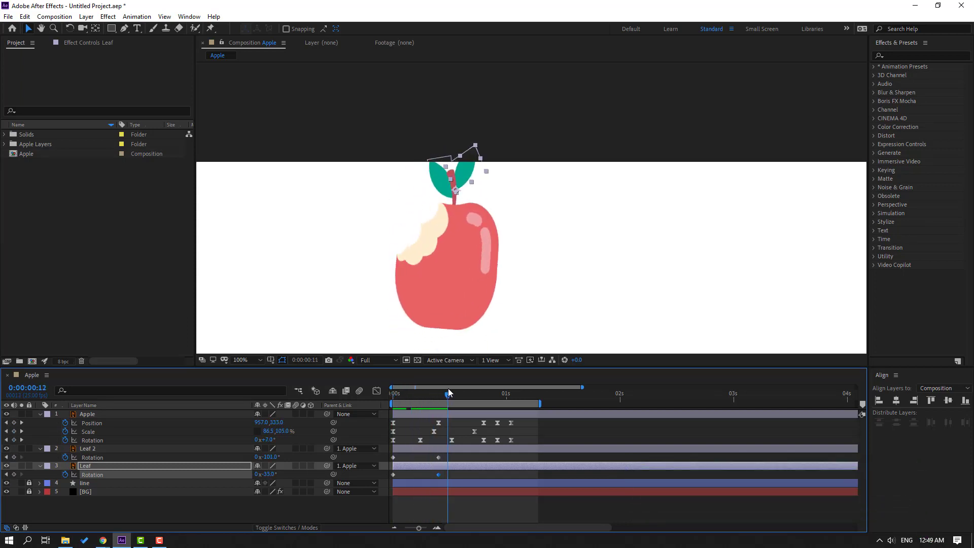
pyautogui.moveTo(378, 321); pyautogui.dragTo(376, 246)
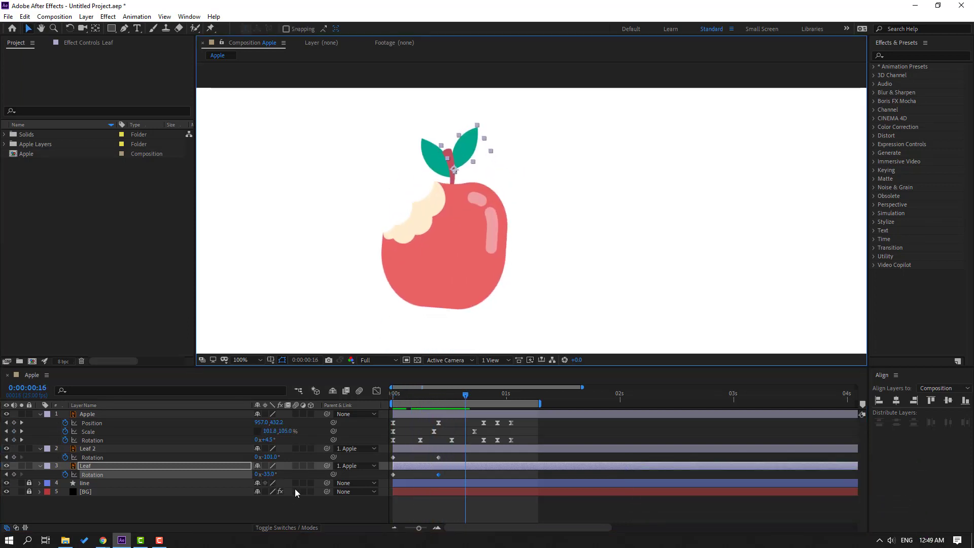
pyautogui.moveTo(271, 480); pyautogui.dragTo(245, 462)
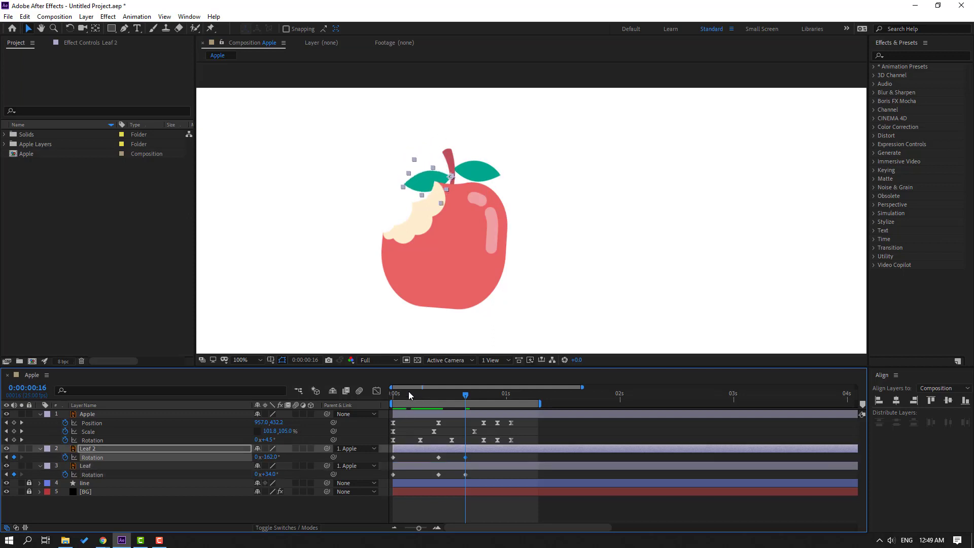
pyautogui.moveTo(409, 391); pyautogui.dragTo(466, 389)
# - Move the last Rotation keyframes of both leaf layers to about 0:00:00:19 and preview the animation
pyautogui.scroll(-2, 463, 284)
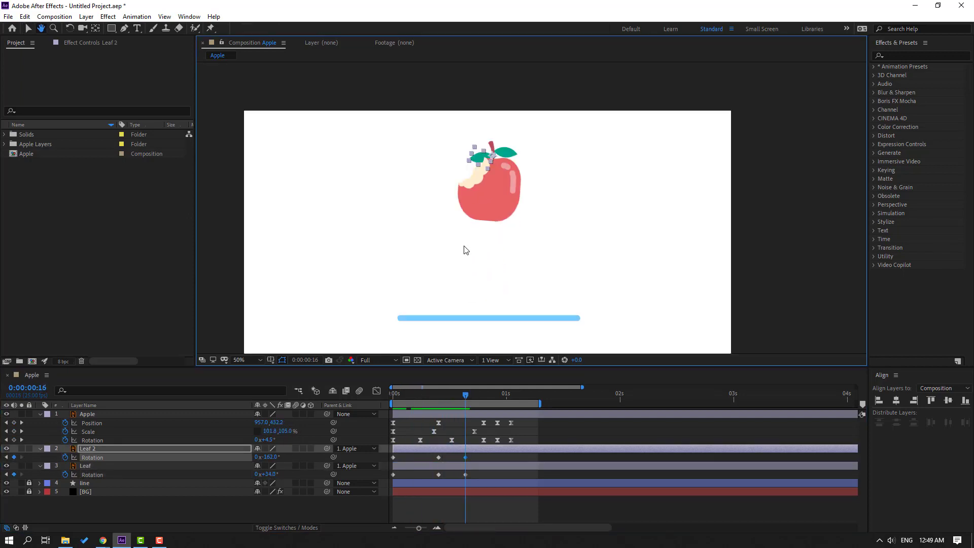
pyautogui.keyDown('shift'); pyautogui.click(466, 475); pyautogui.keyUp('shift')
pyautogui.moveTo(465, 475); pyautogui.dragTo(479, 472)
pyautogui.press('space')
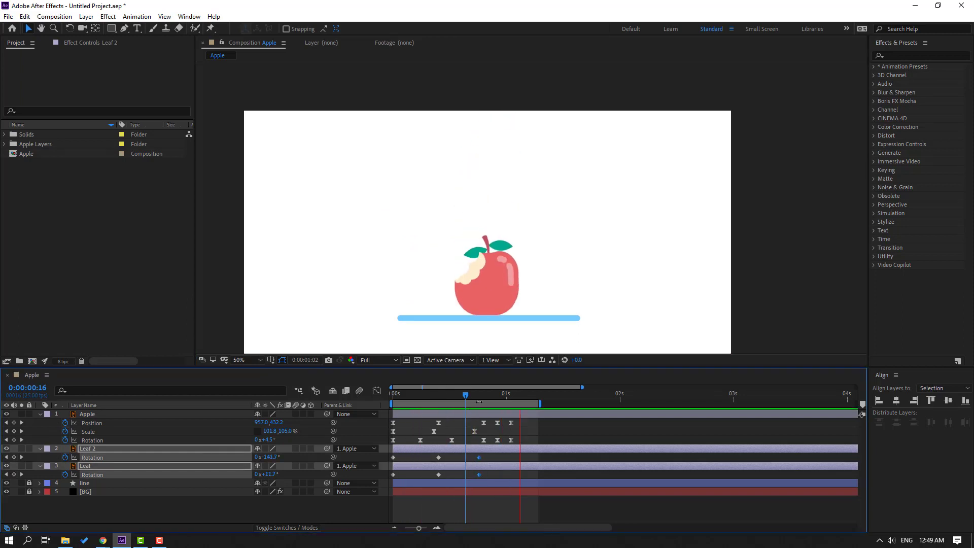
# - Set Leaf 2 and Leaf Rotation to -135° and 4° at 0:00:00:22, and to -151° and 0° at 0:00:01:01
pyautogui.click(480, 395)
pyautogui.moveTo(480, 395); pyautogui.dragTo(492, 395)
pyautogui.scroll(1, 498, 284)
pyautogui.moveTo(498, 285); pyautogui.dragTo(542, 200)
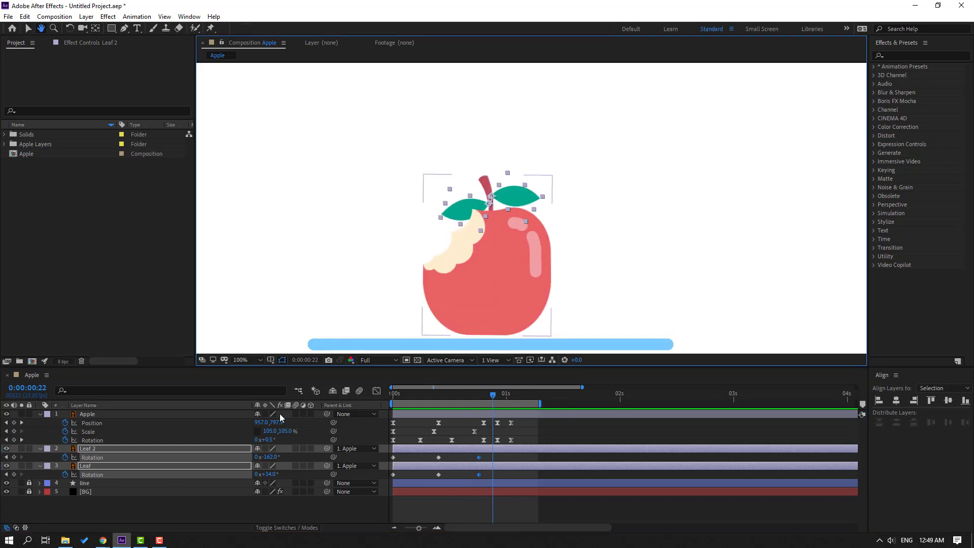
pyautogui.click(243, 520)
pyautogui.moveTo(269, 458); pyautogui.dragTo(252, 475)
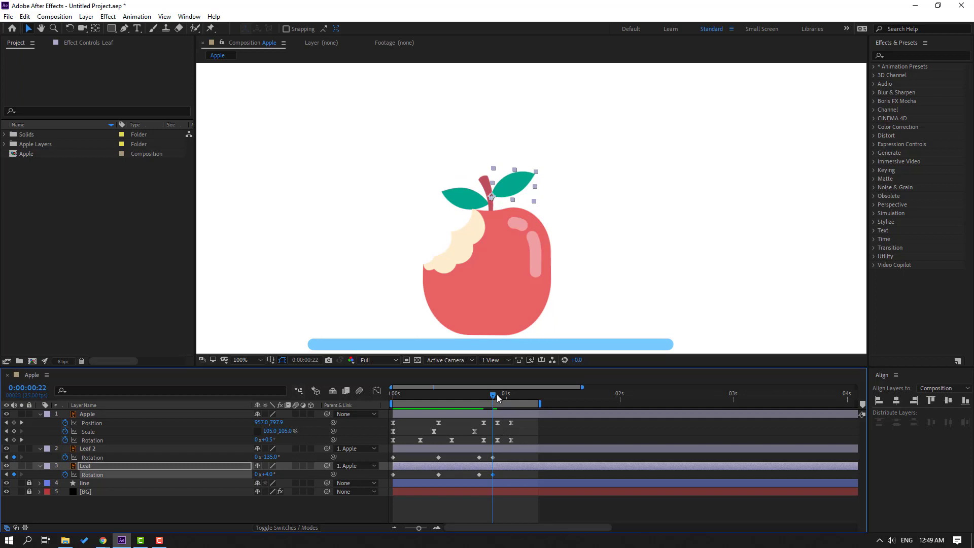
pyautogui.moveTo(497, 398); pyautogui.dragTo(512, 395)
pyautogui.moveTo(267, 473); pyautogui.dragTo(262, 457)
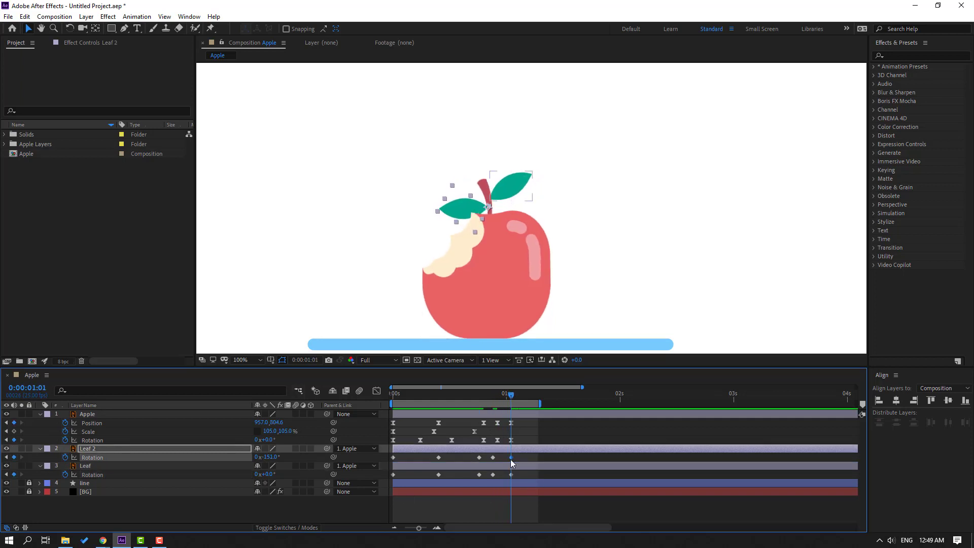
# - Select all Rotation keyframes of both leaf layers and open the Keyframe Assistant options for them
pyautogui.moveTo(524, 454); pyautogui.dragTo(397, 481)
pyautogui.rightClick(393, 479)
pyautogui.moveTo(442, 524)
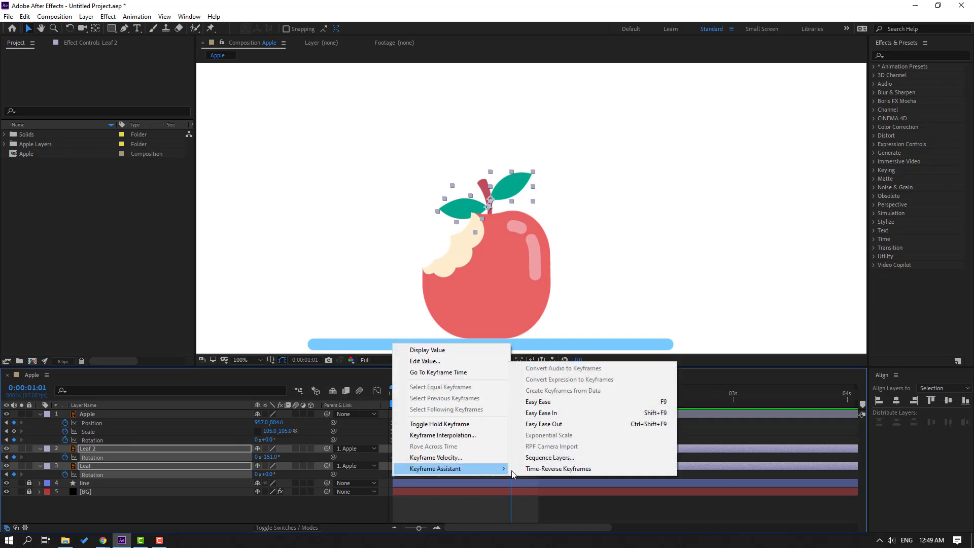